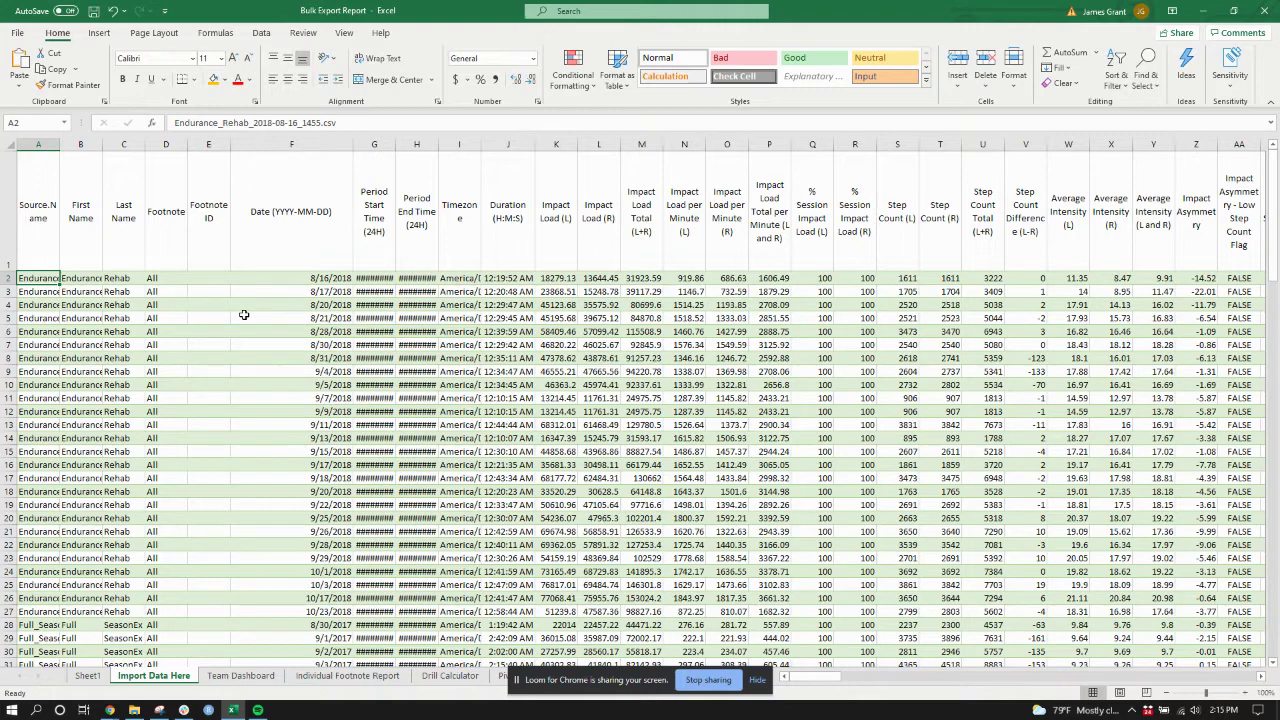
Step: Open the Team Dashboard sheet to view the impact load, asymmetry and drill load charts
left_click(242, 678)
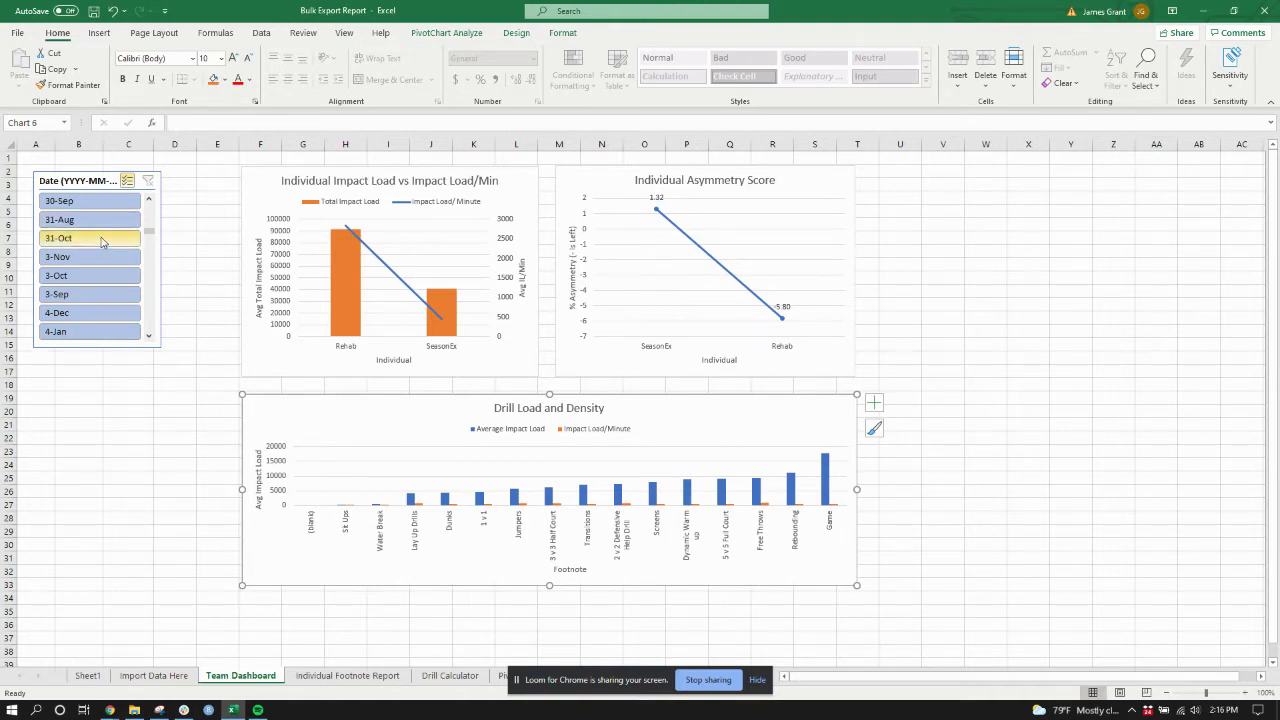
Step: Turn off Multi-Select in the Date slicer and select only 31-Oct
left_click(102, 240)
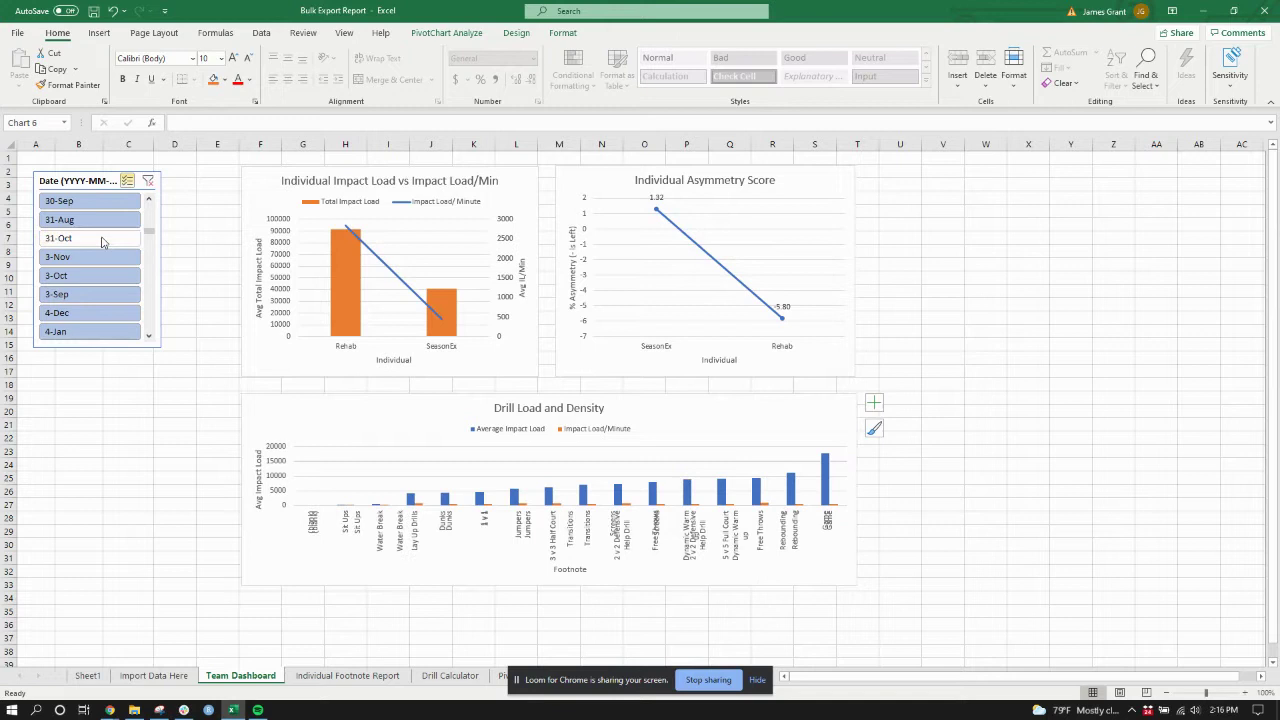
left_click(102, 240)
left_click(104, 242)
left_click(127, 182)
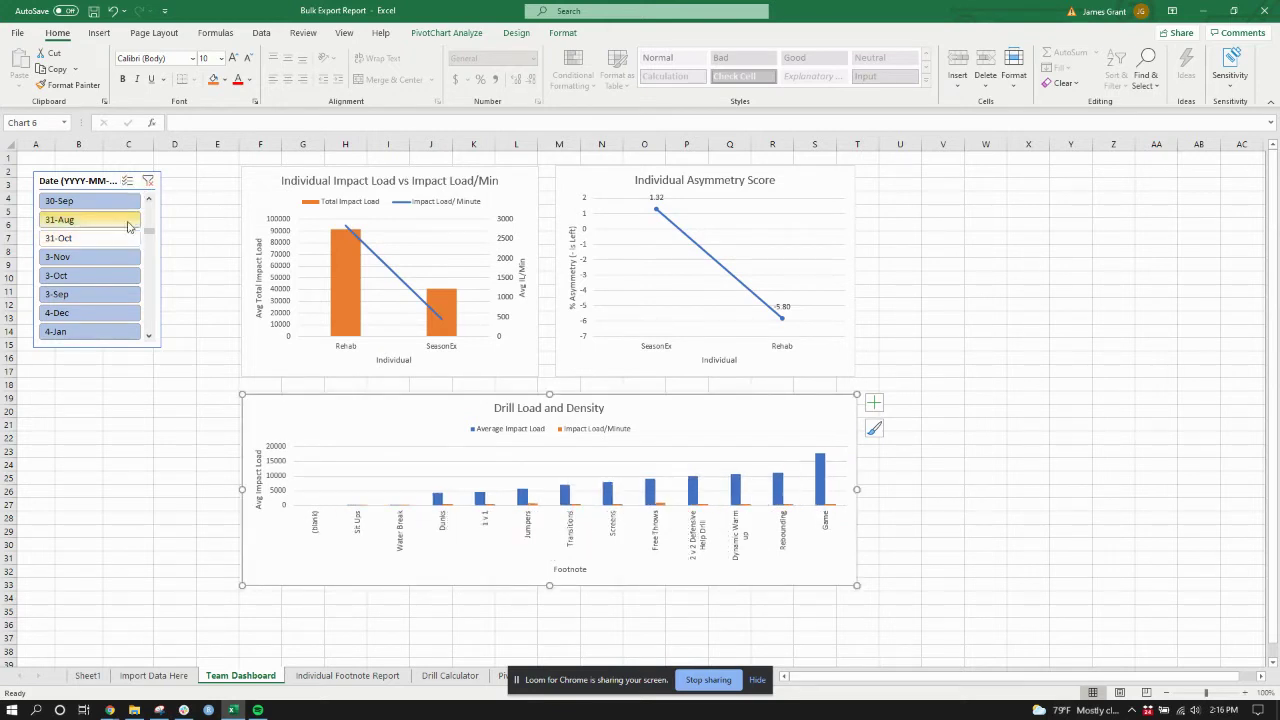
left_click(104, 240)
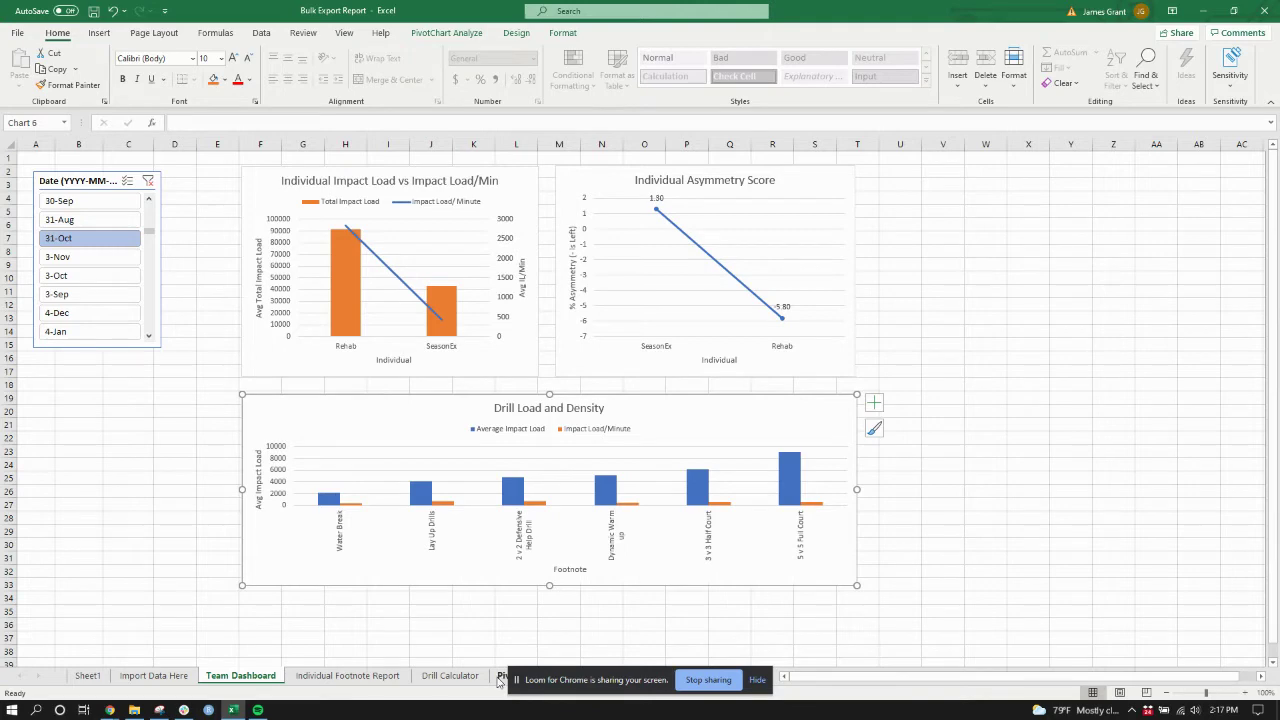
Step: Refresh the pivot table on its sheet, then return to the Team Dashboard
left_click(503, 677)
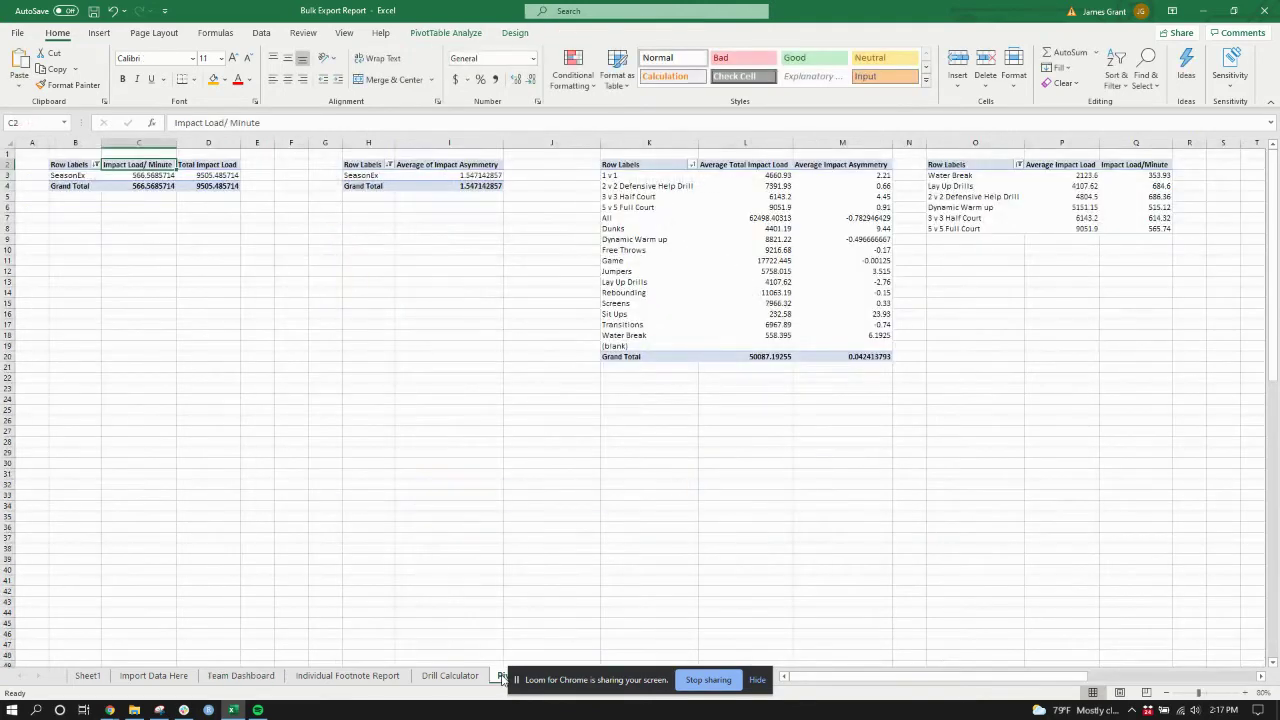
right_click(143, 184)
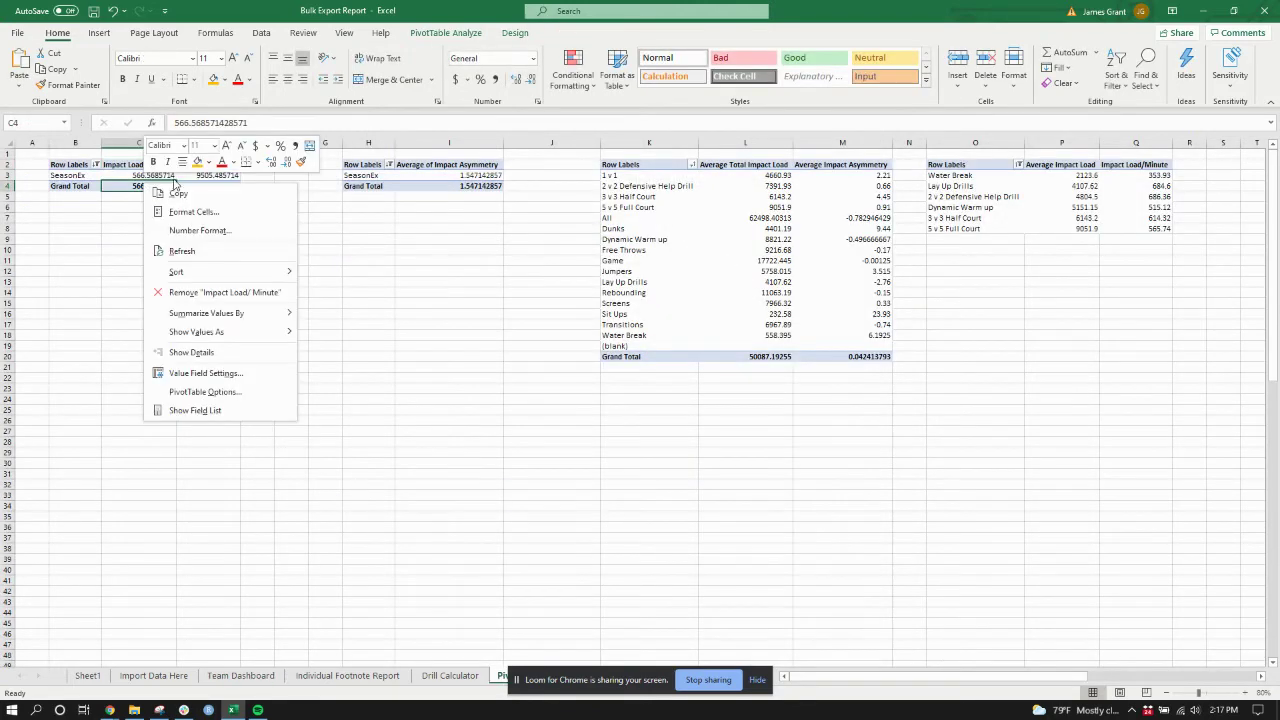
left_click(188, 252)
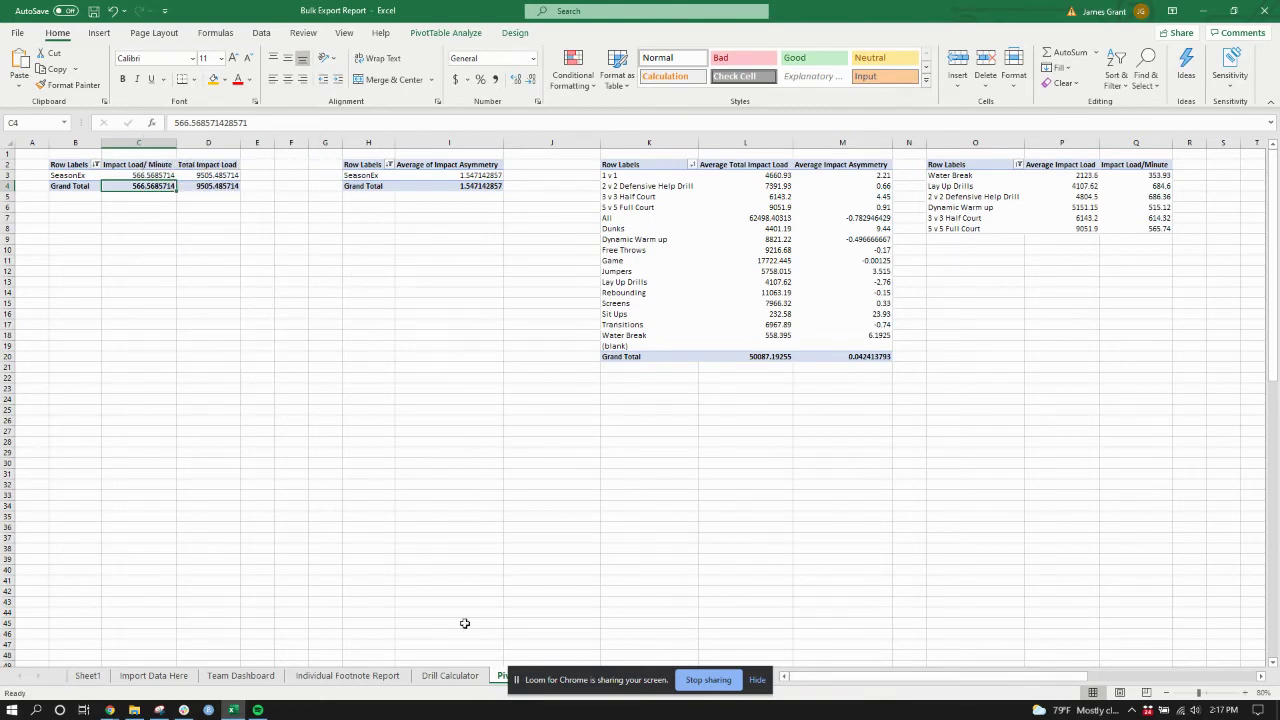
left_click(262, 677)
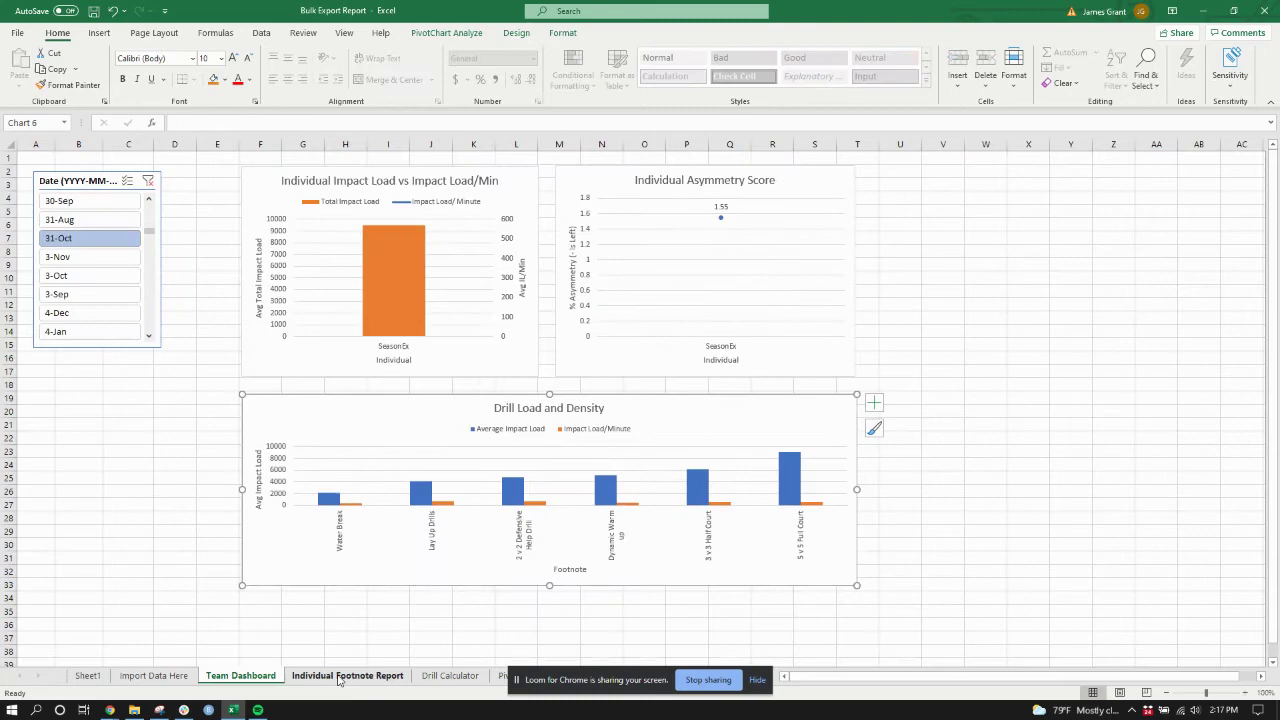
Step: On the Individual Footnote Report, show SeasonEx and try the Dynamic Warm up, 5 v 5 Full Court and Game footnotes individually
left_click(339, 677)
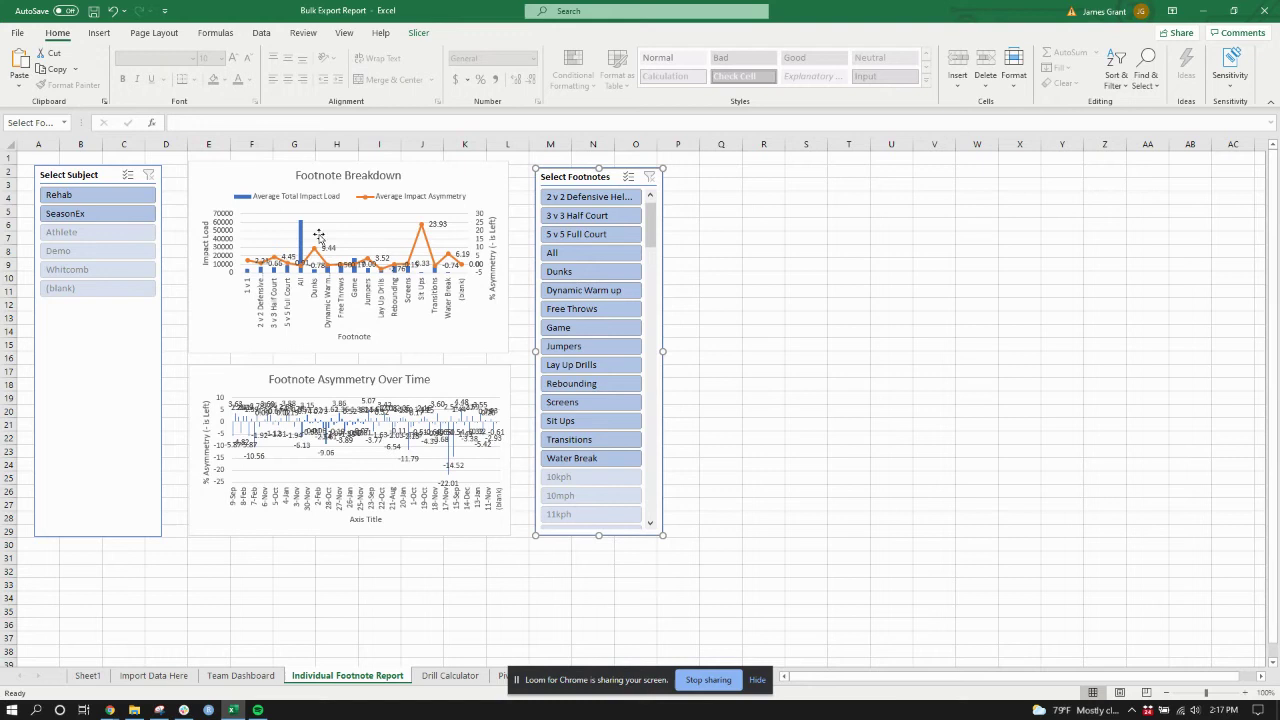
left_click(95, 217)
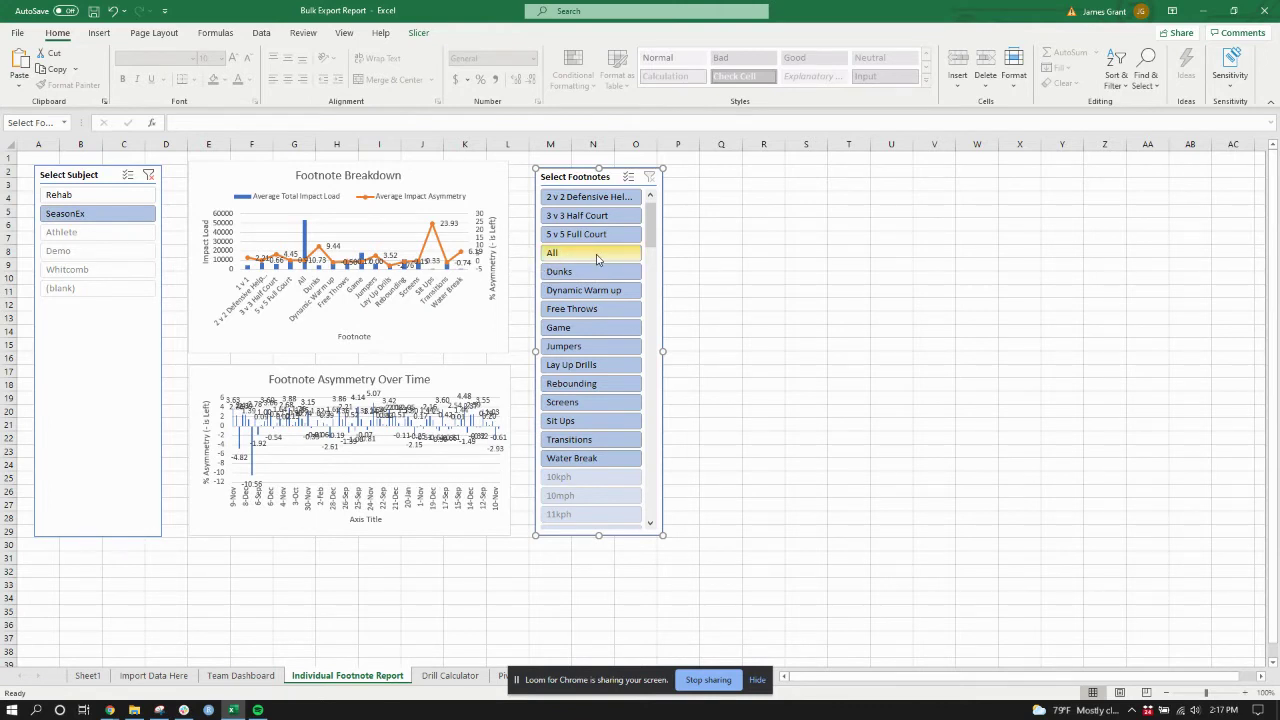
left_click(598, 293)
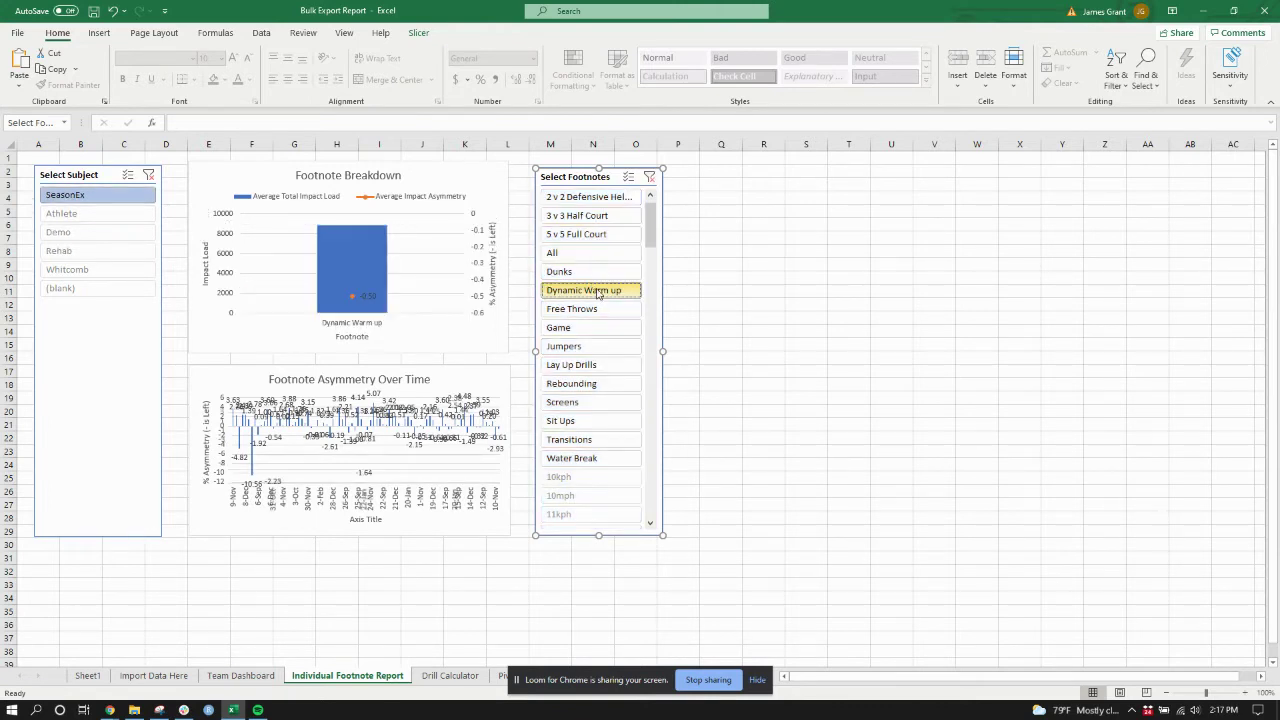
left_click(606, 236)
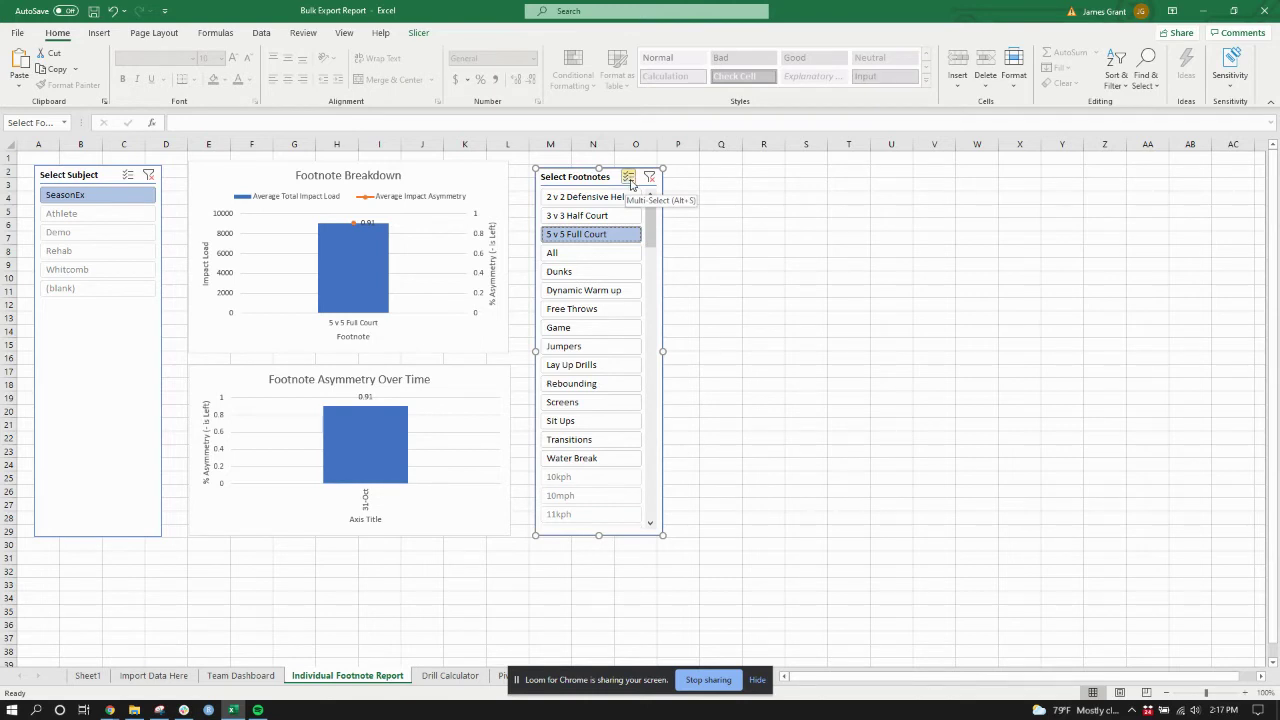
left_click(582, 327)
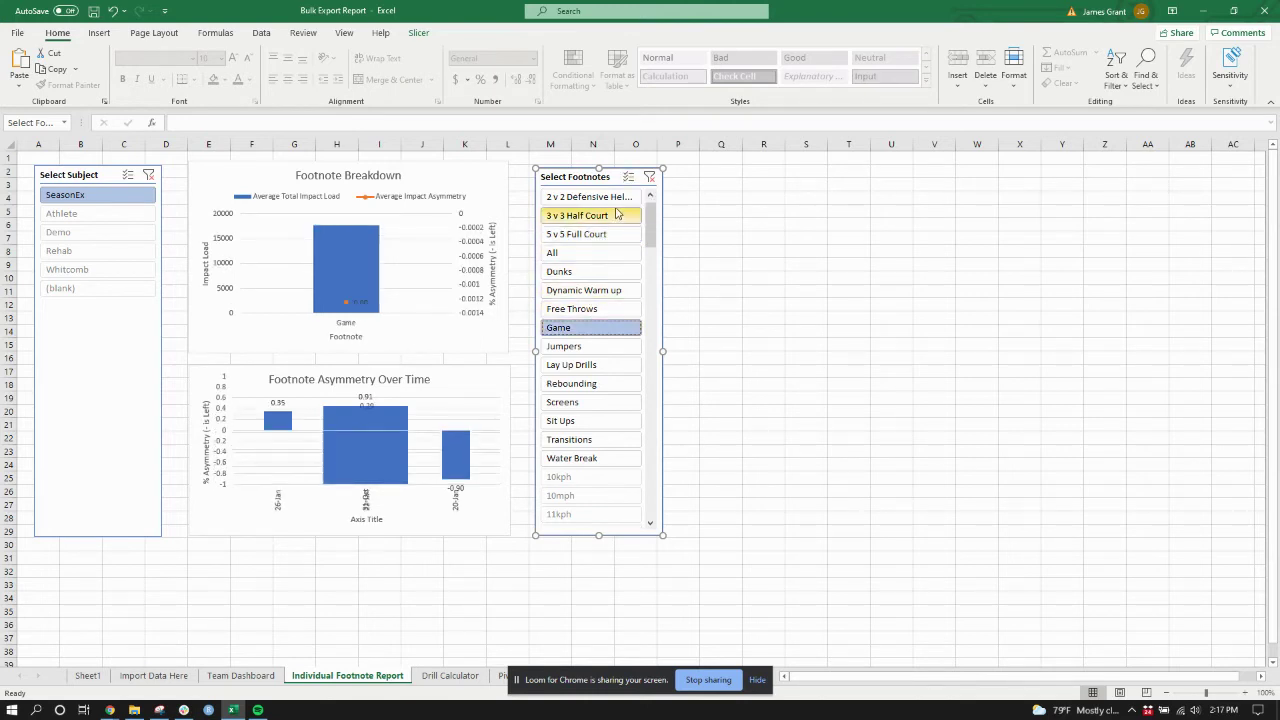
Step: Enable multi-select in Select Footnotes and keep 5 v 5 Full Court, Dynamic Warm up and Game
left_click(628, 177)
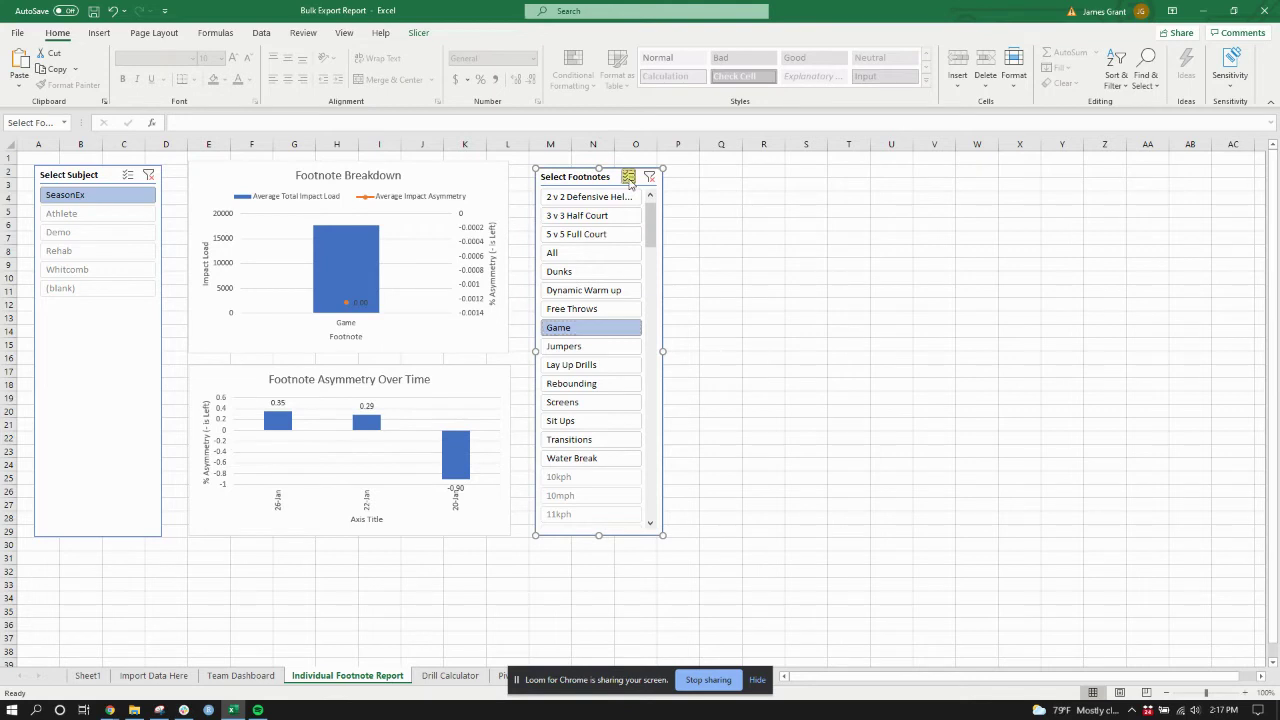
left_click(595, 292)
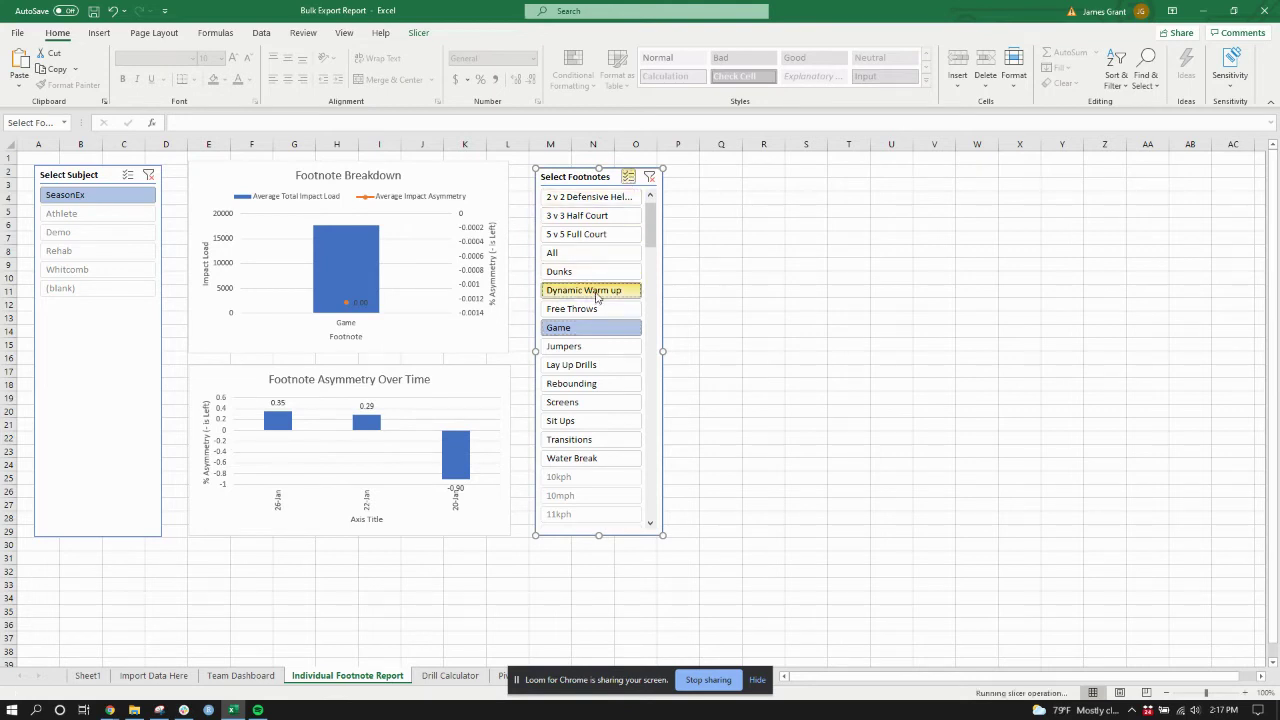
left_click(605, 241)
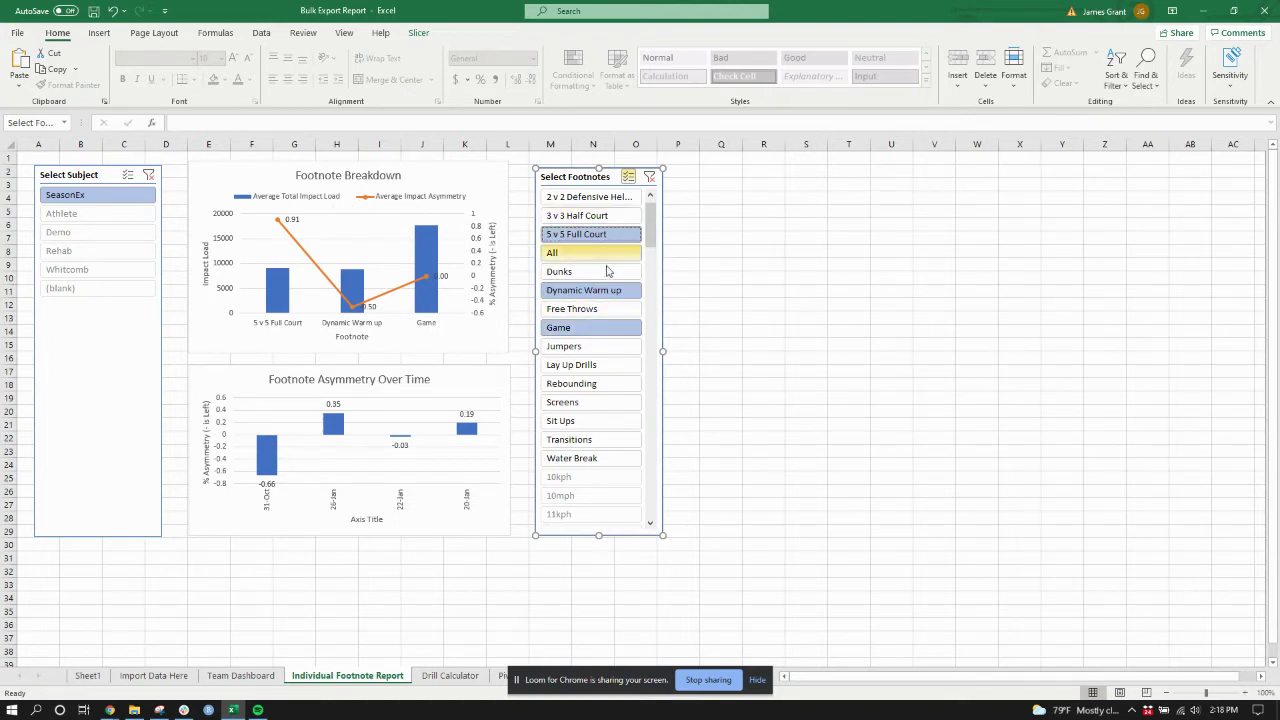
left_click(650, 176)
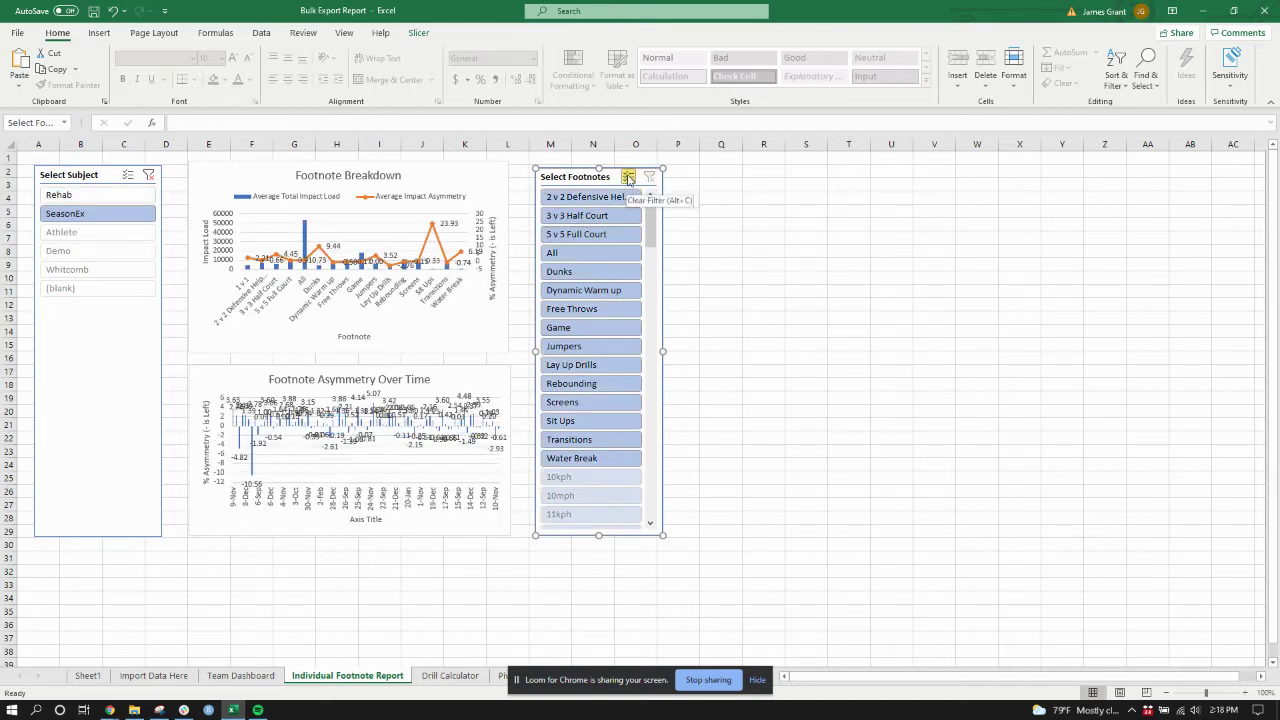
left_click(590, 234)
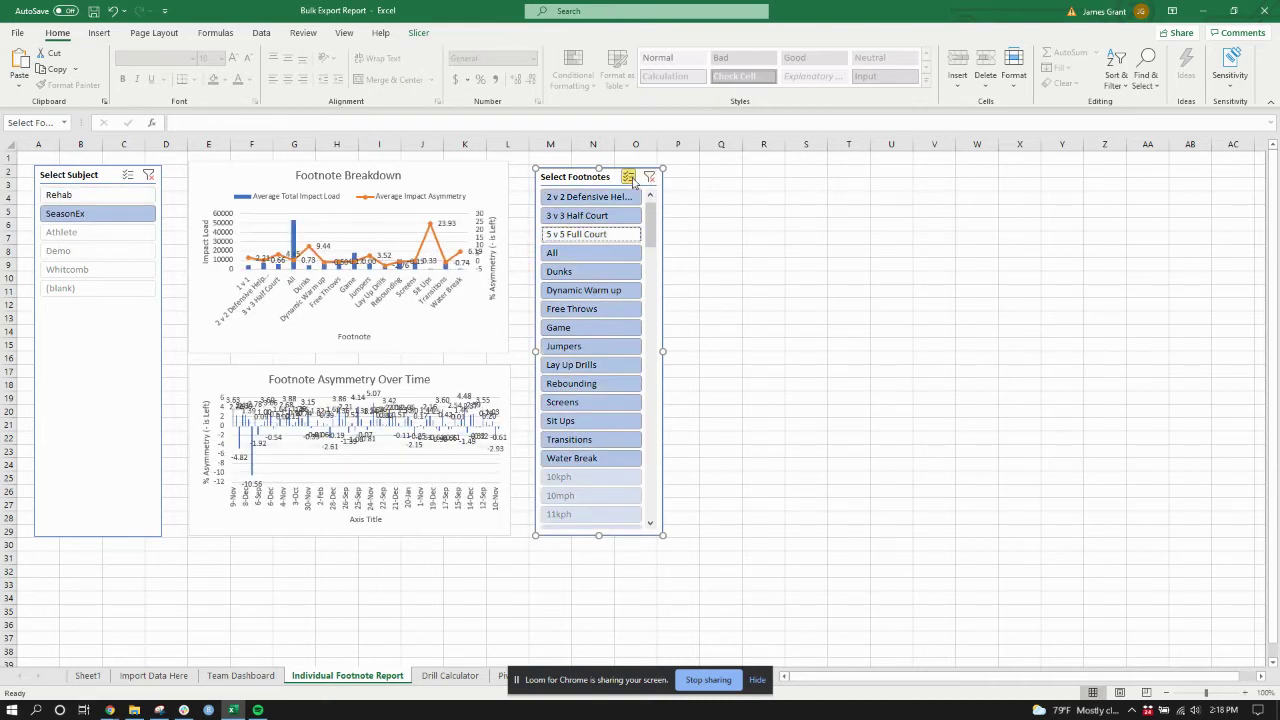
left_click(590, 234)
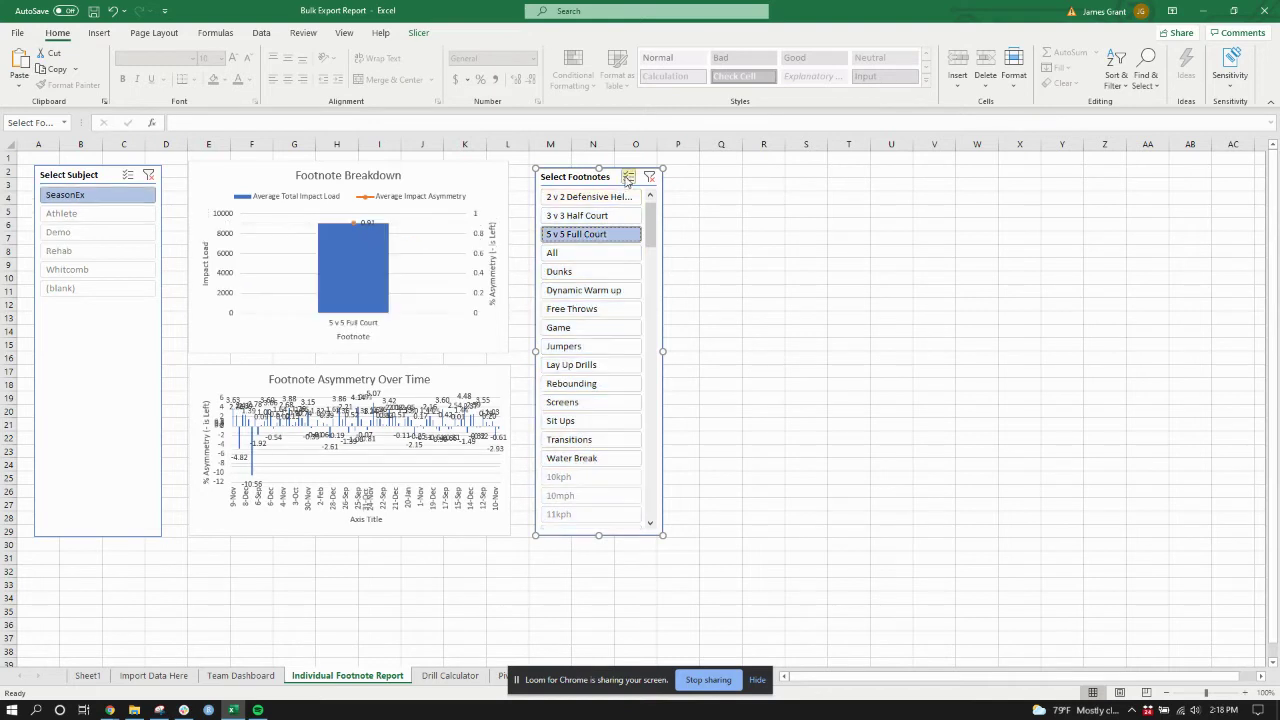
left_click(628, 176)
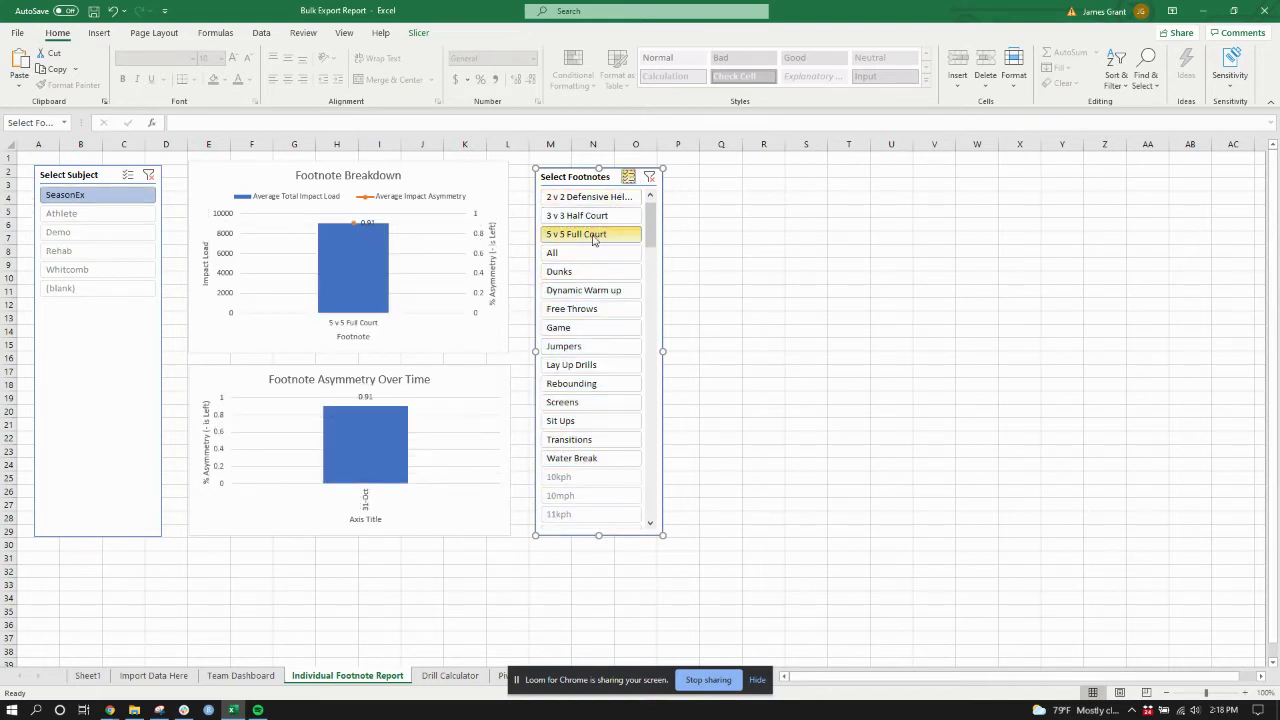
left_click(603, 290)
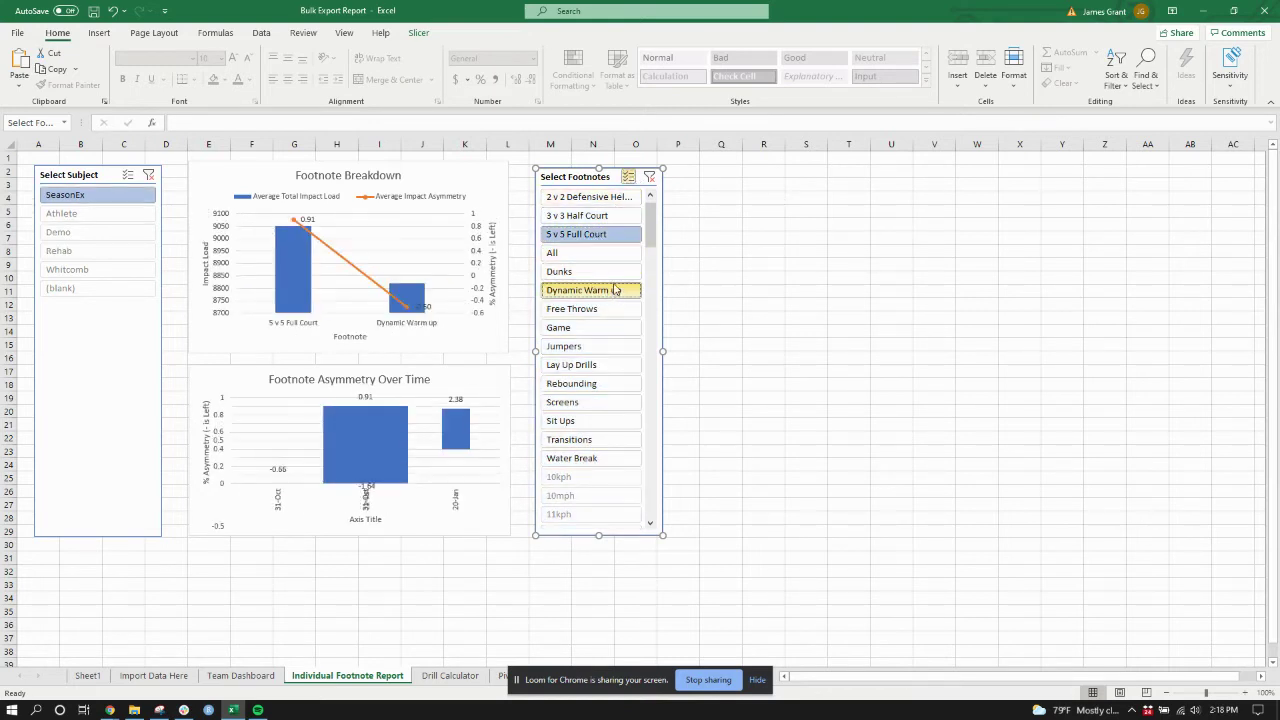
left_click(578, 328)
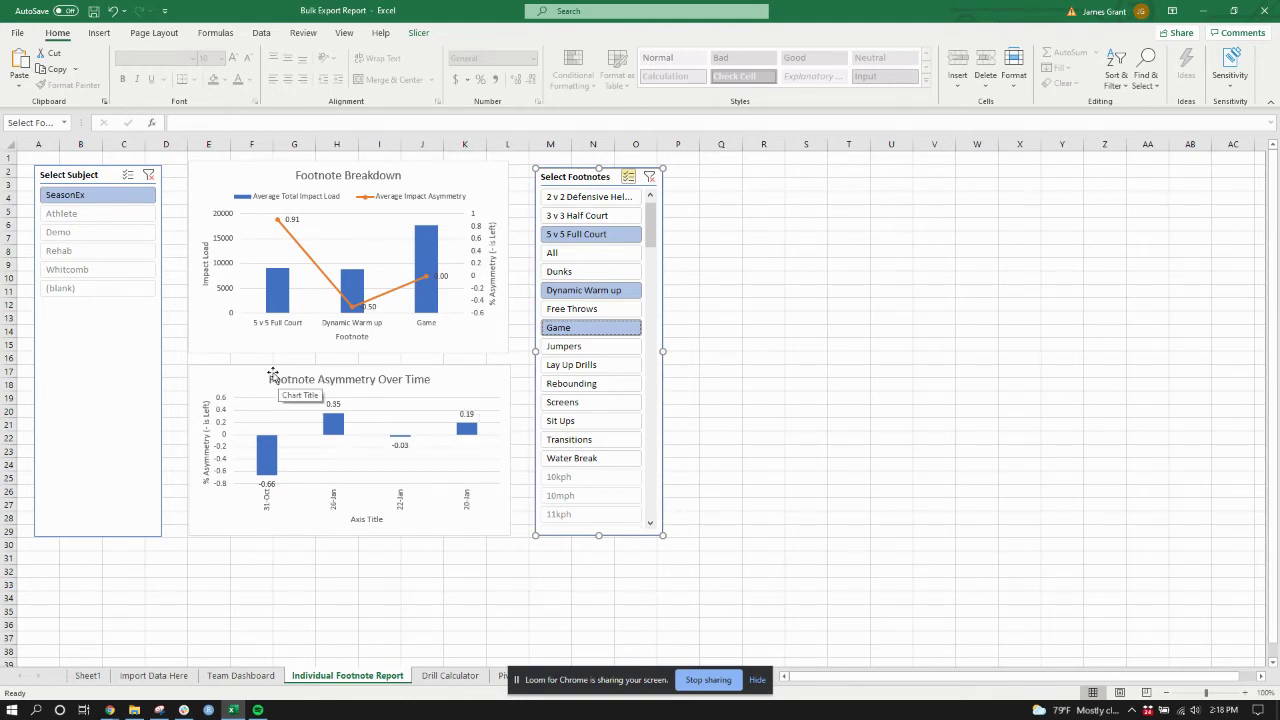
Step: Deselect 5 v 5 Full Court and Game in the Select Footnotes slicer, leaving Dynamic Warm up
left_click(585, 238)
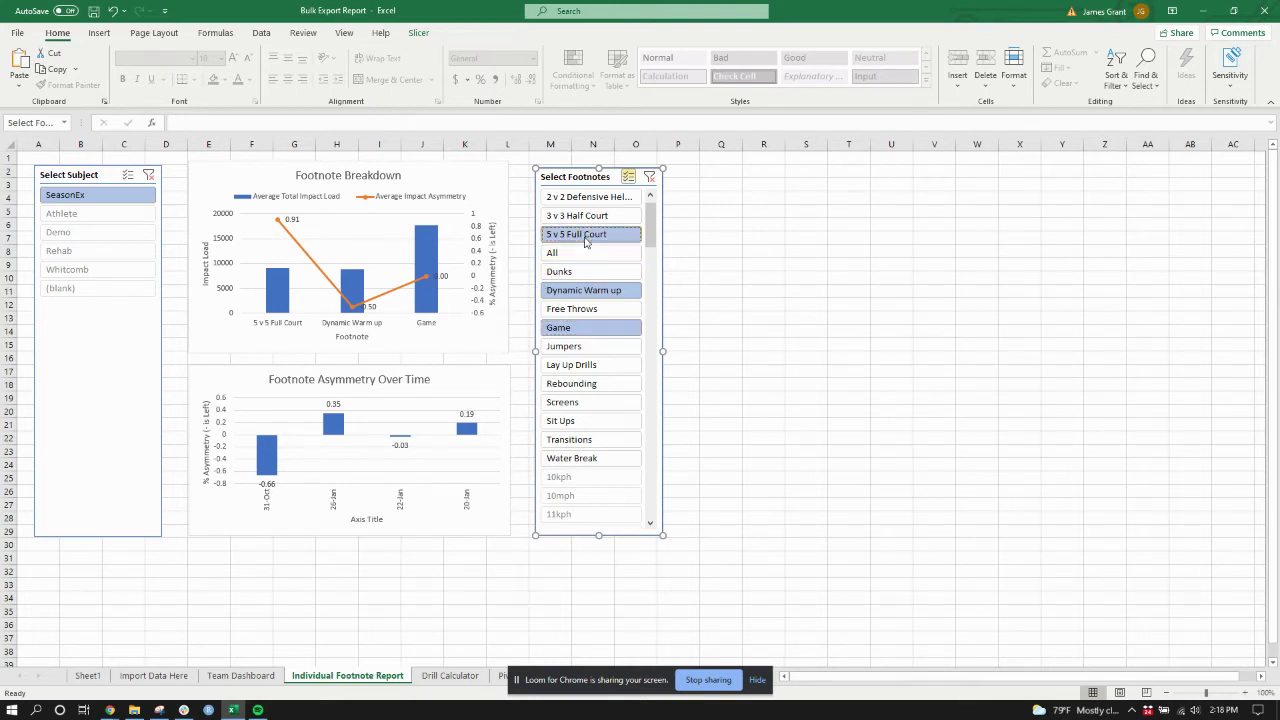
left_click(605, 336)
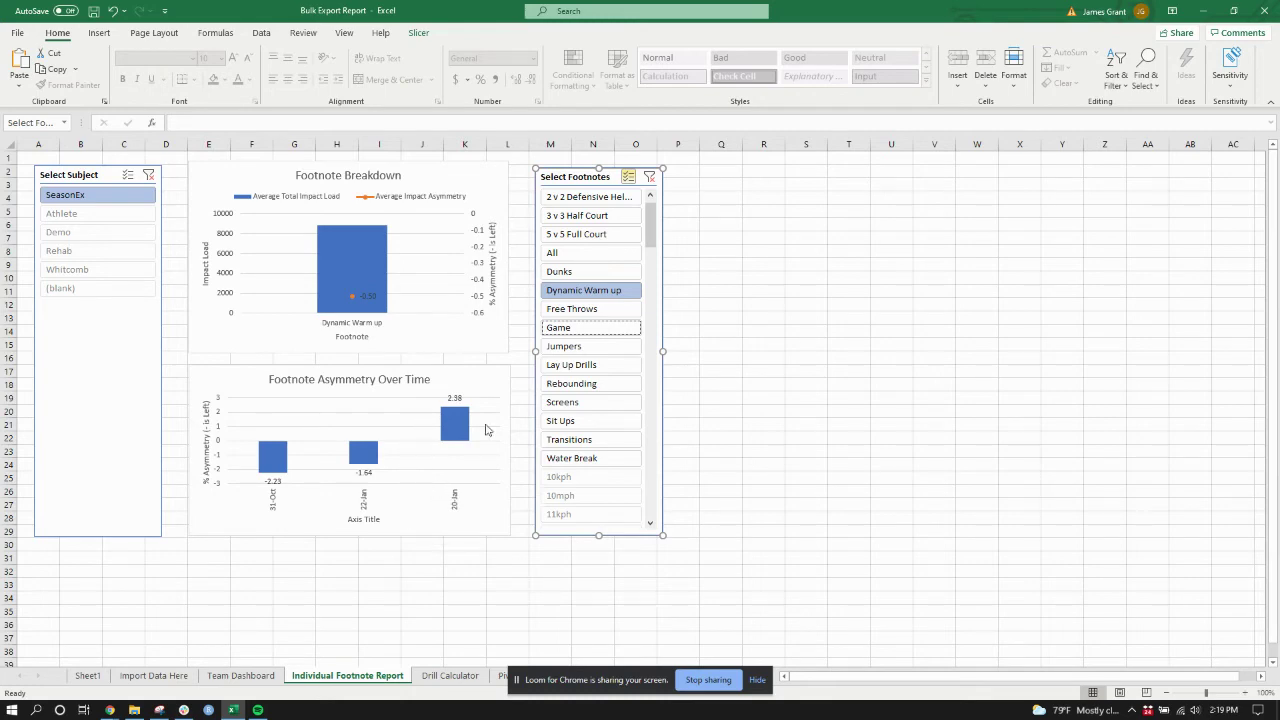
Step: On the Drill Calculator, choose Dynamic Warm up, Lay Up Drills and 5 v 5 Full Court in B4:B6
left_click(450, 676)
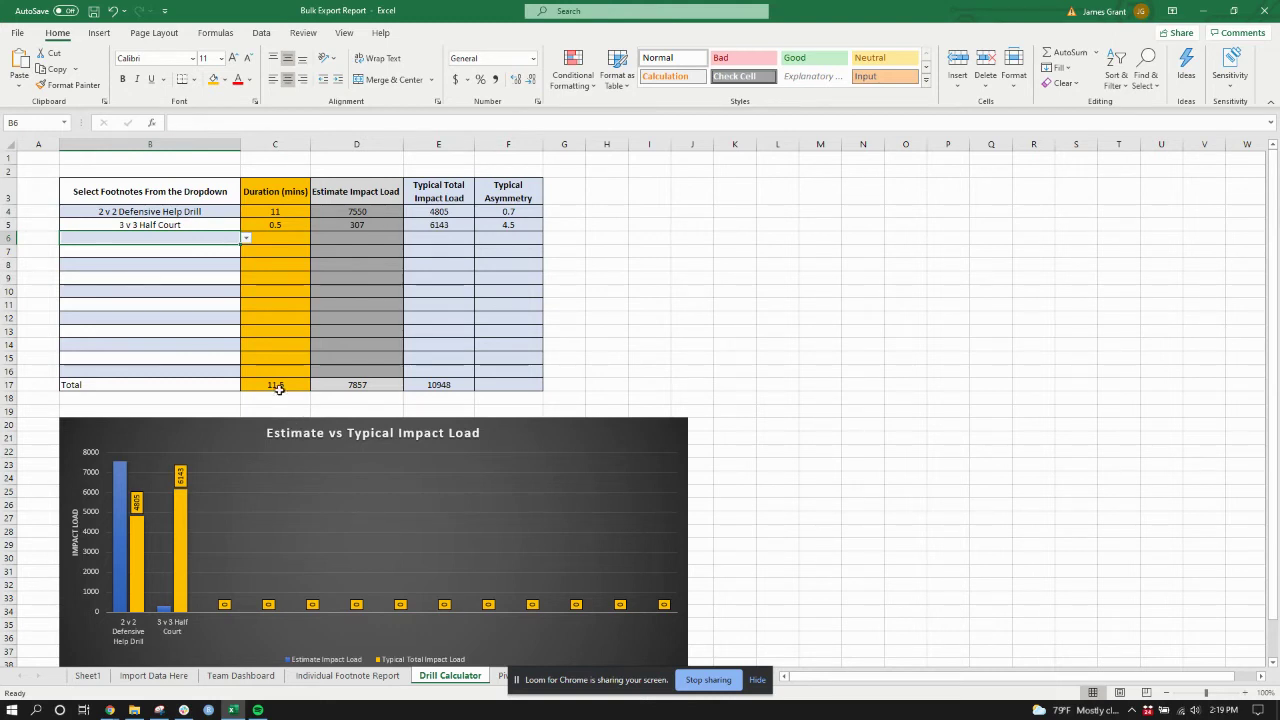
left_click(142, 213)
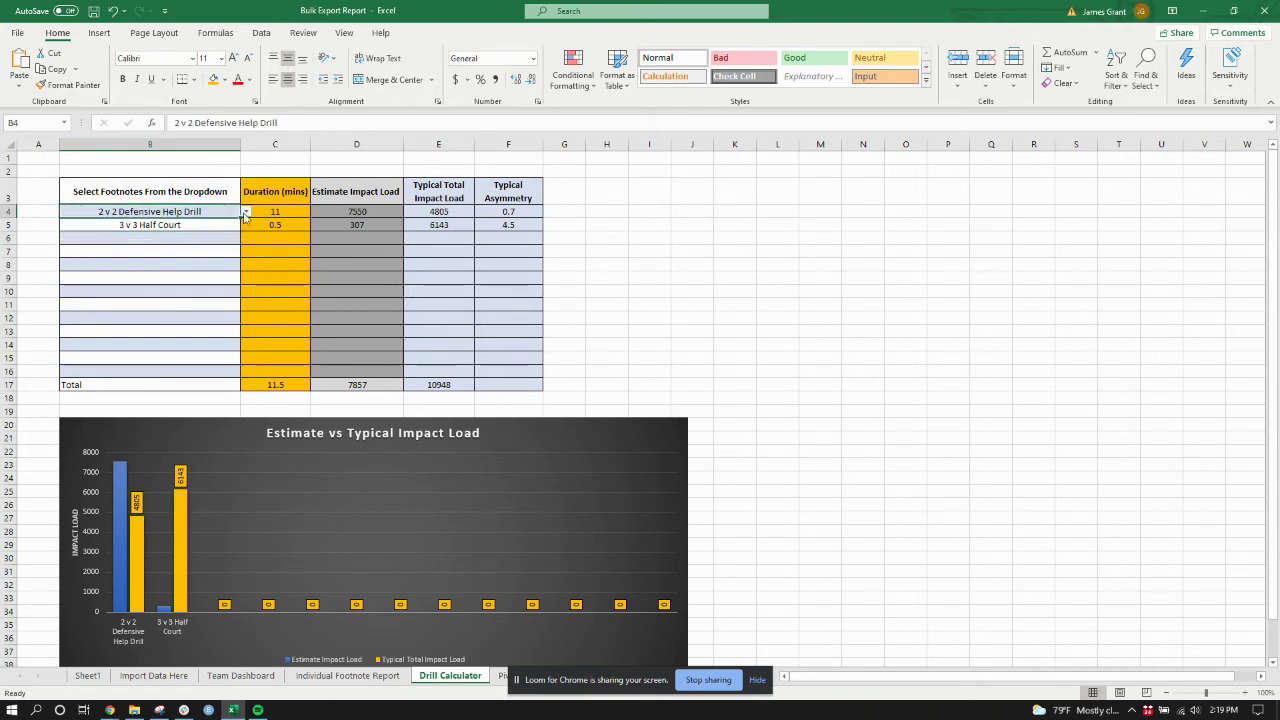
left_click(245, 213)
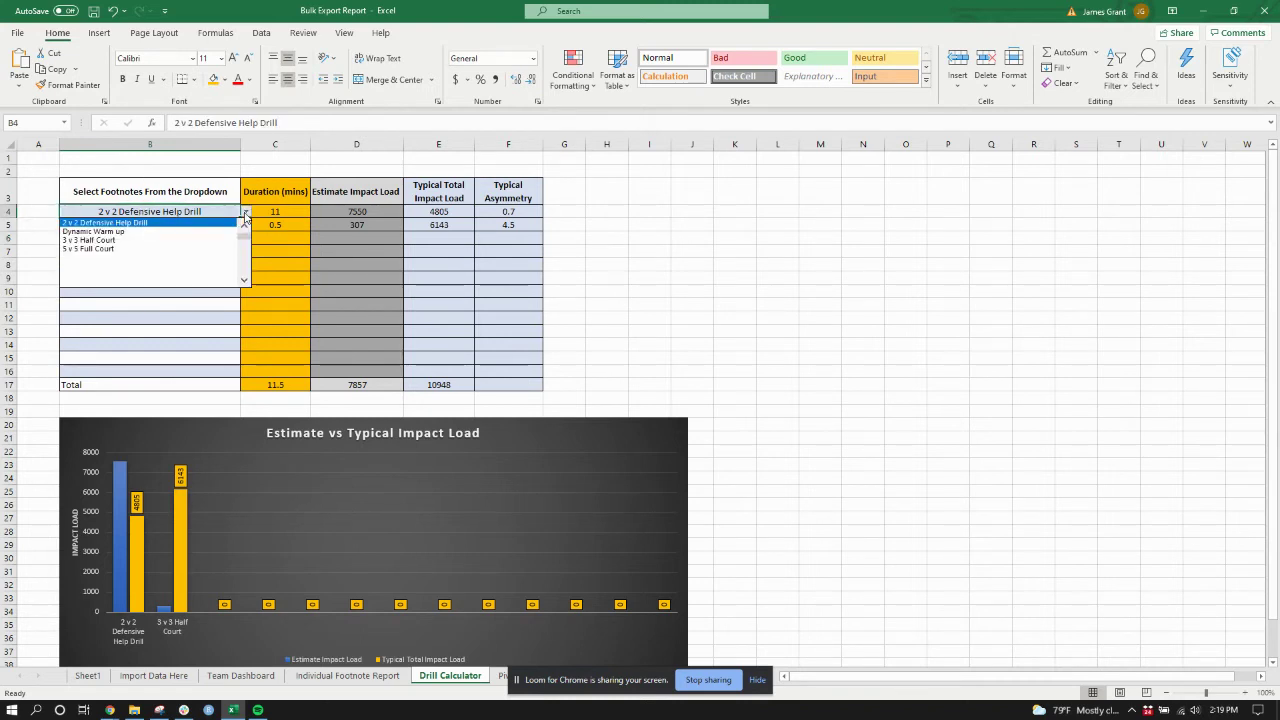
left_click(191, 233)
left_click(188, 225)
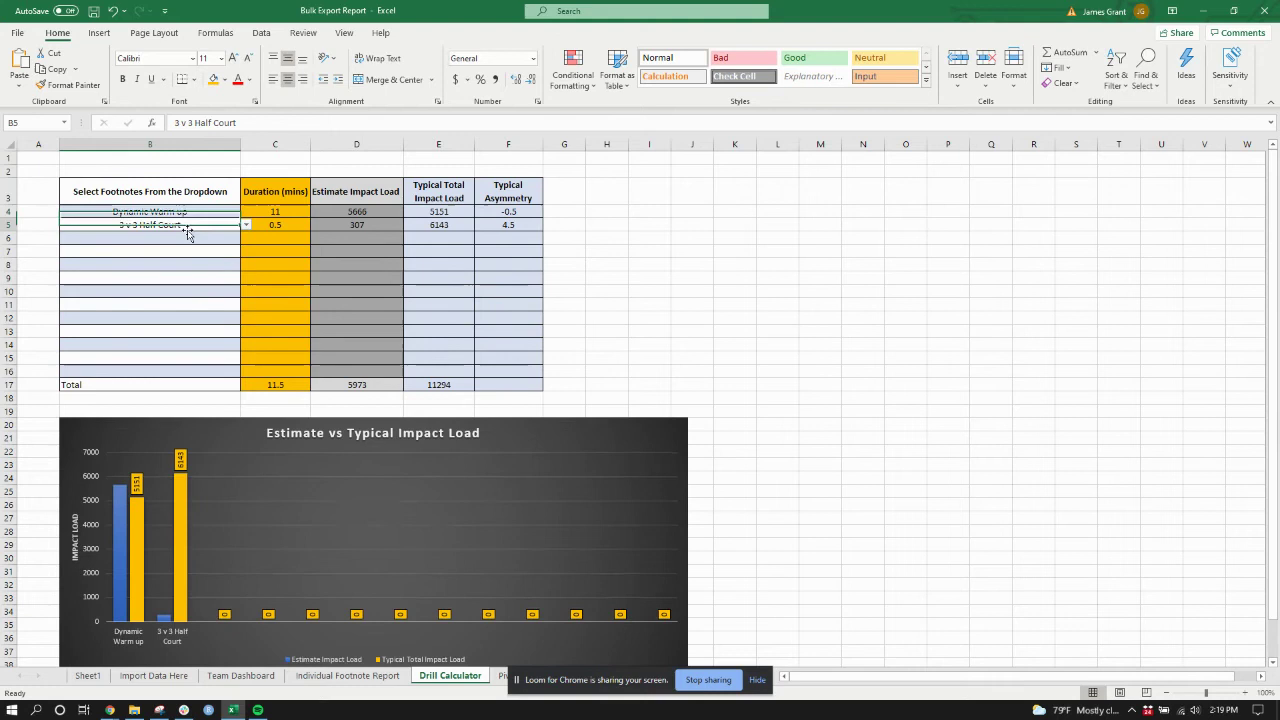
left_click(246, 225)
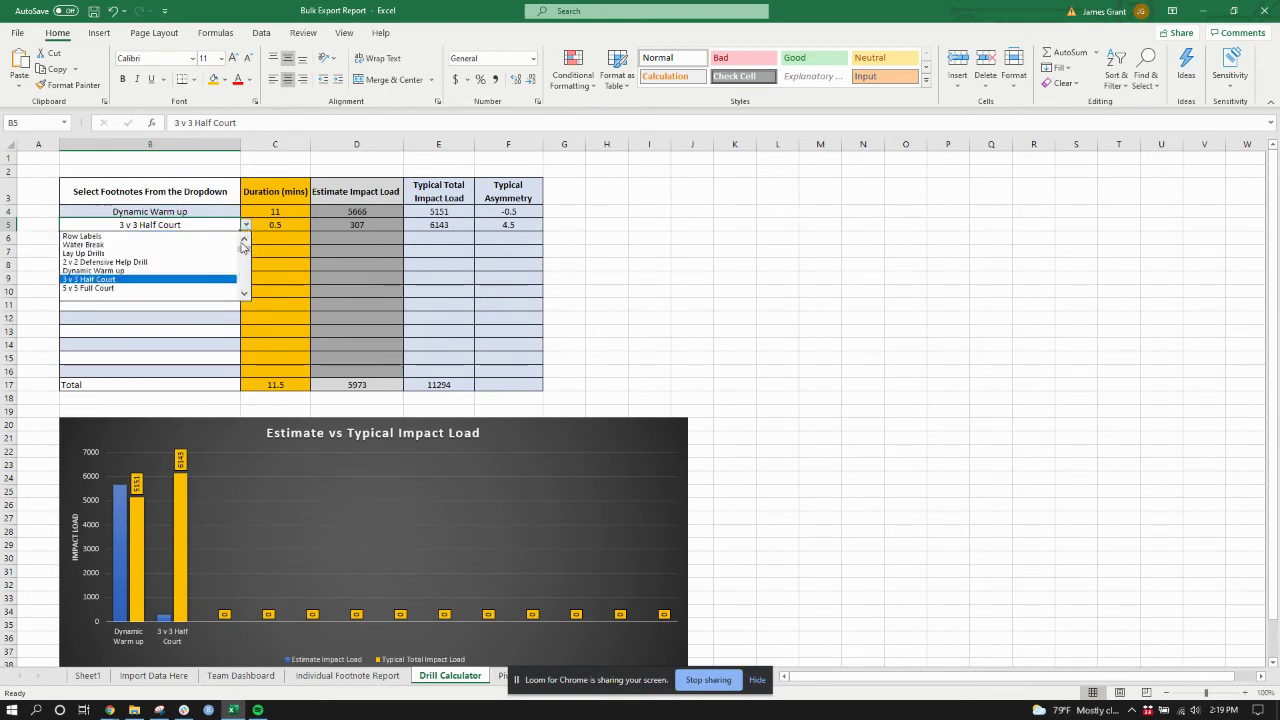
left_click(170, 254)
left_click(200, 238)
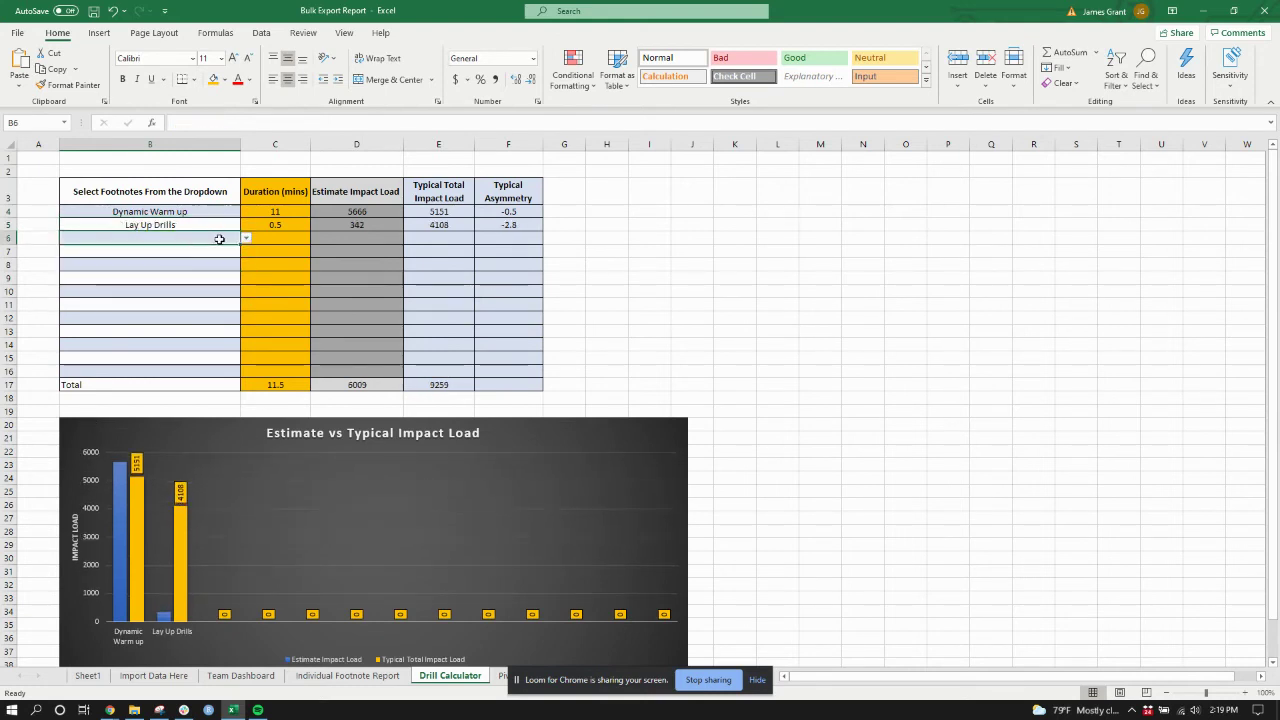
left_click(246, 238)
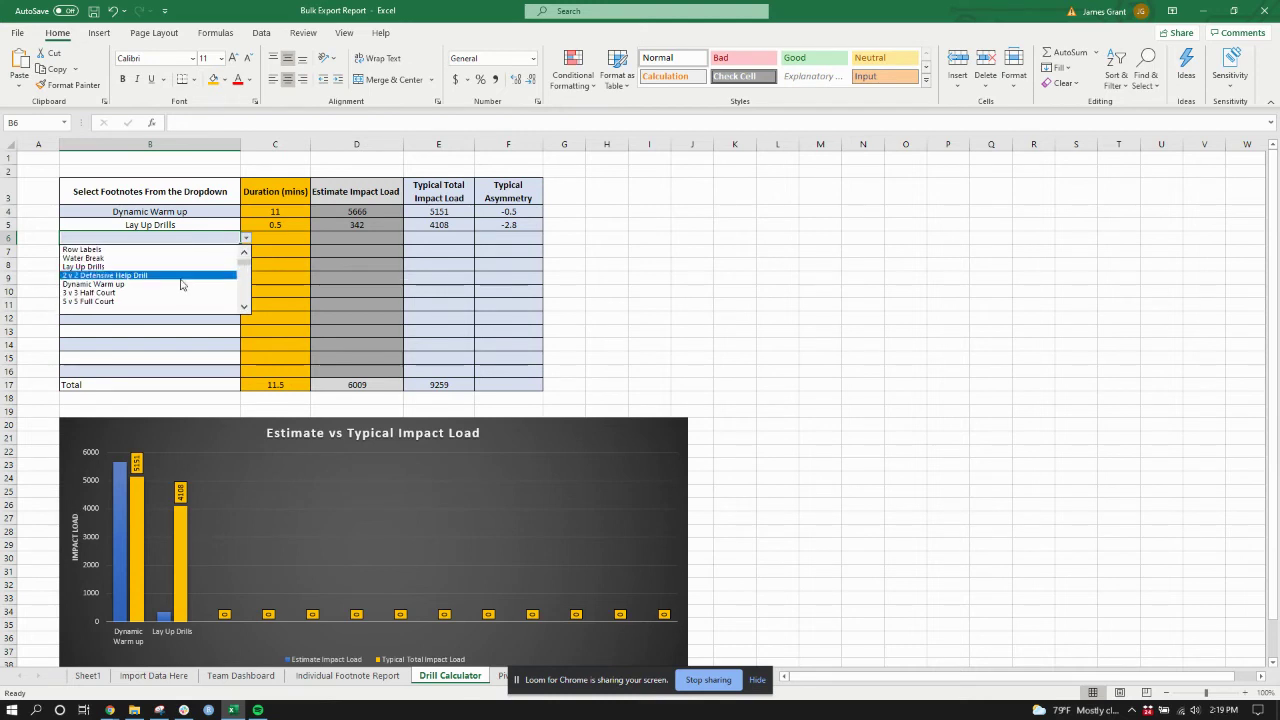
left_click(171, 301)
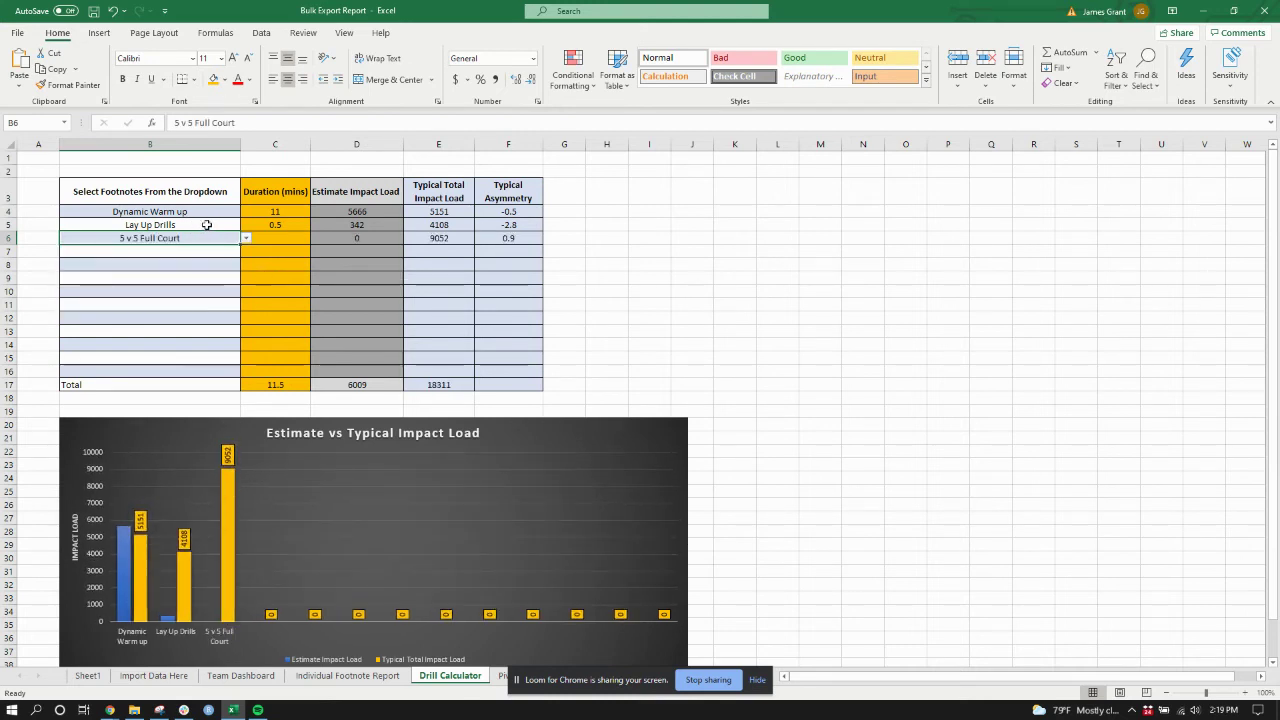
Step: Enter durations of 10, 7 and 20 minutes in C4:C6, then select the estimated loads D4:D6
left_click(276, 213)
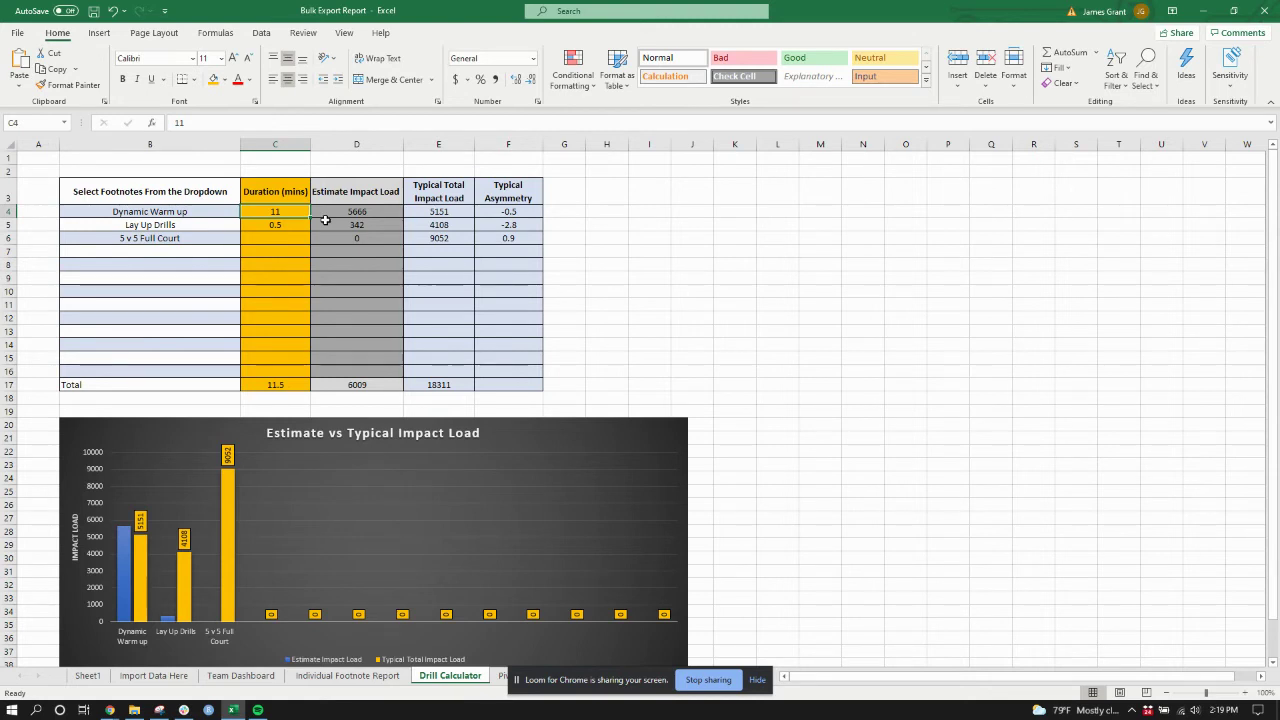
type("10")
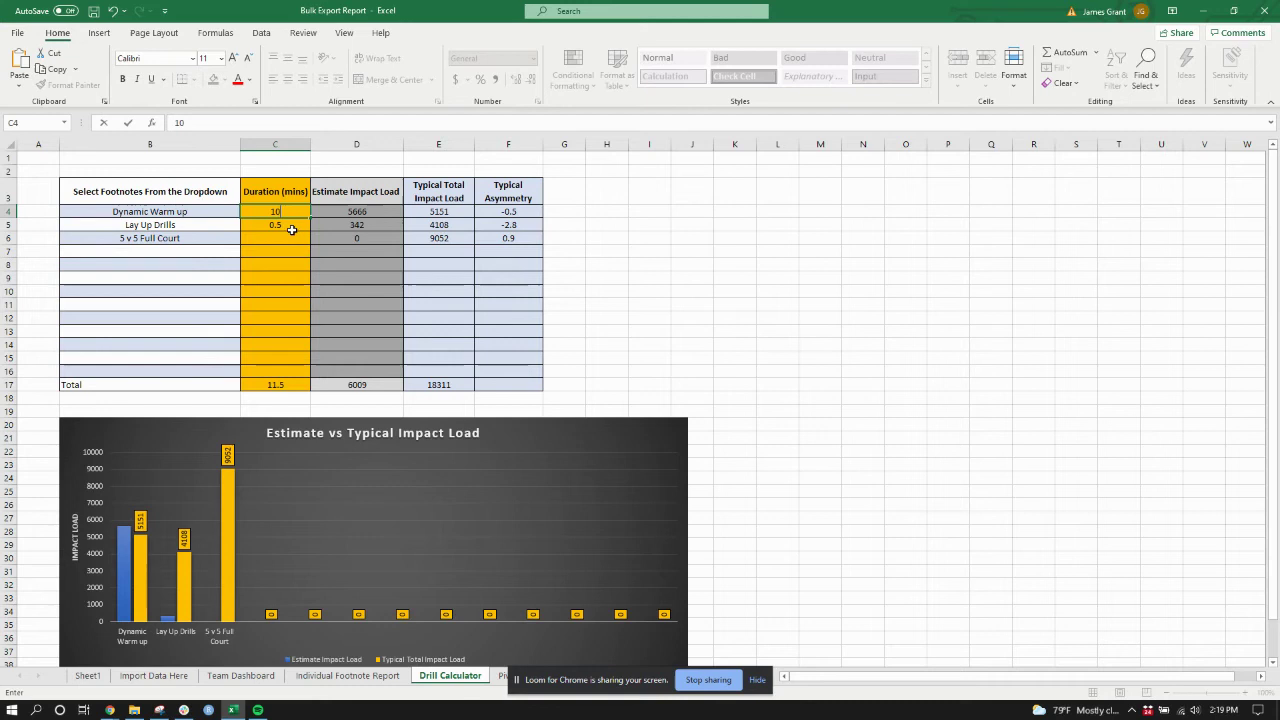
left_click(288, 228)
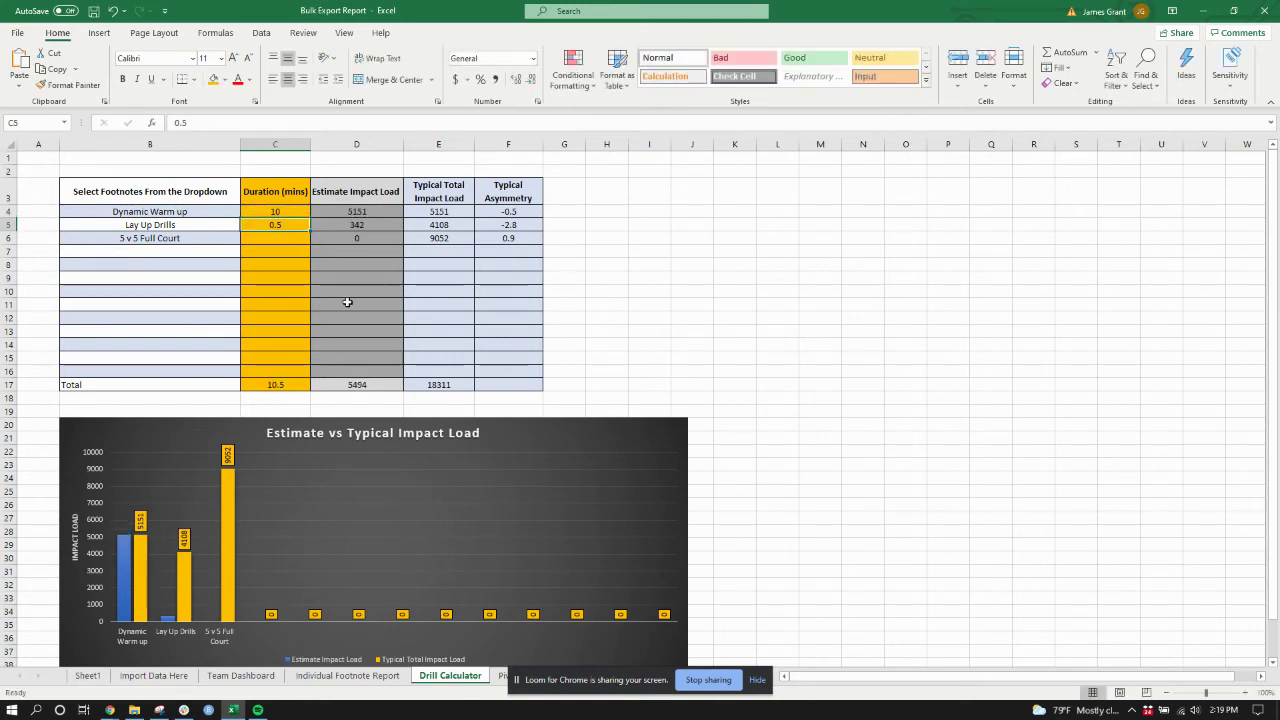
type("7")
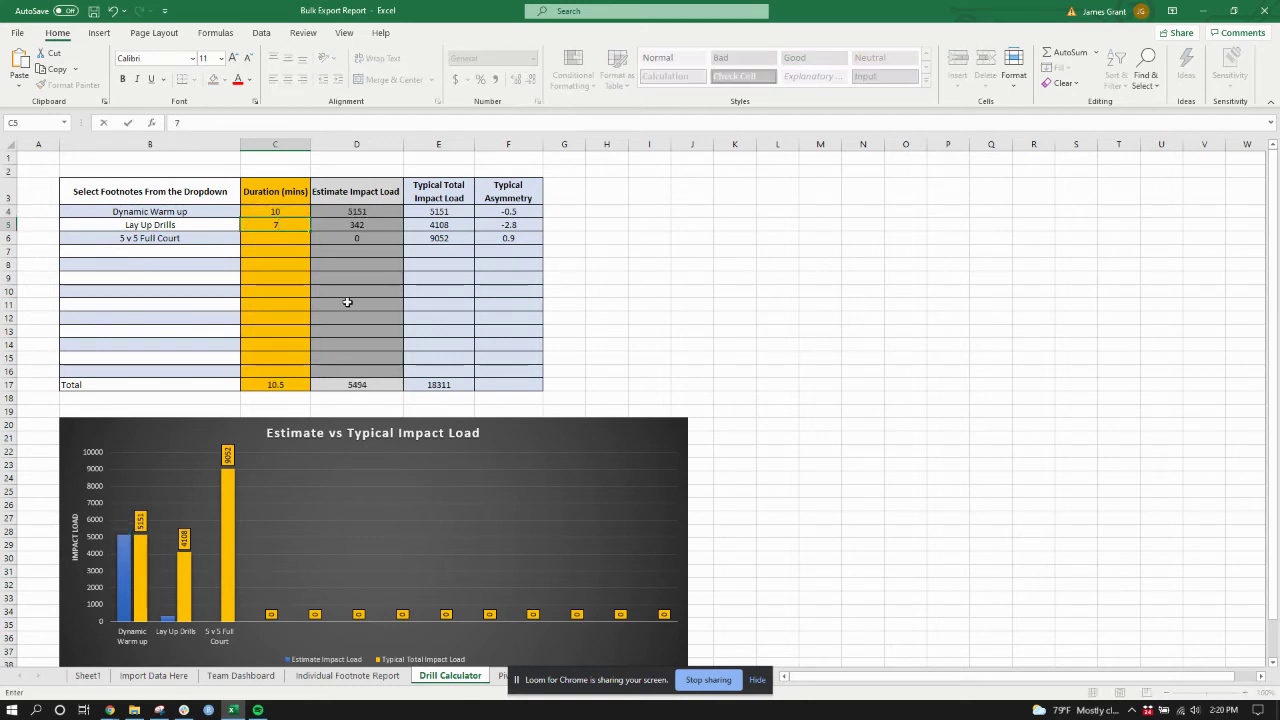
left_click(282, 239)
type("20")
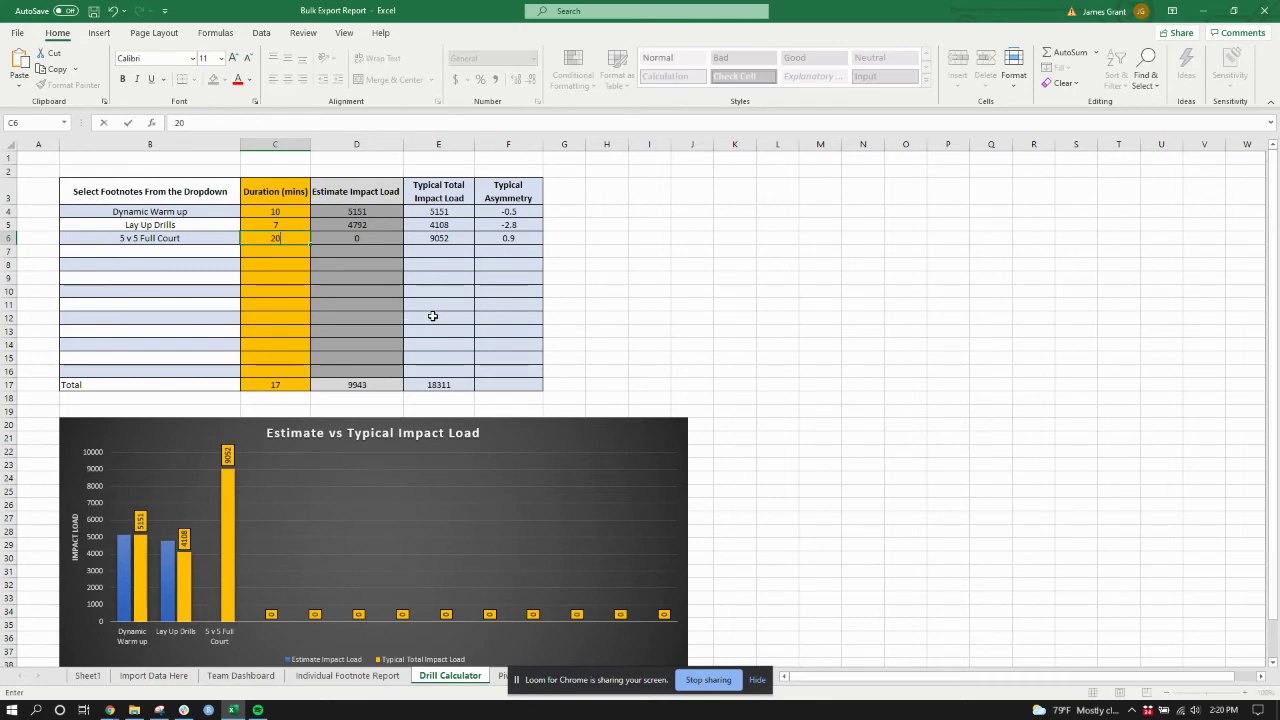
key("Return")
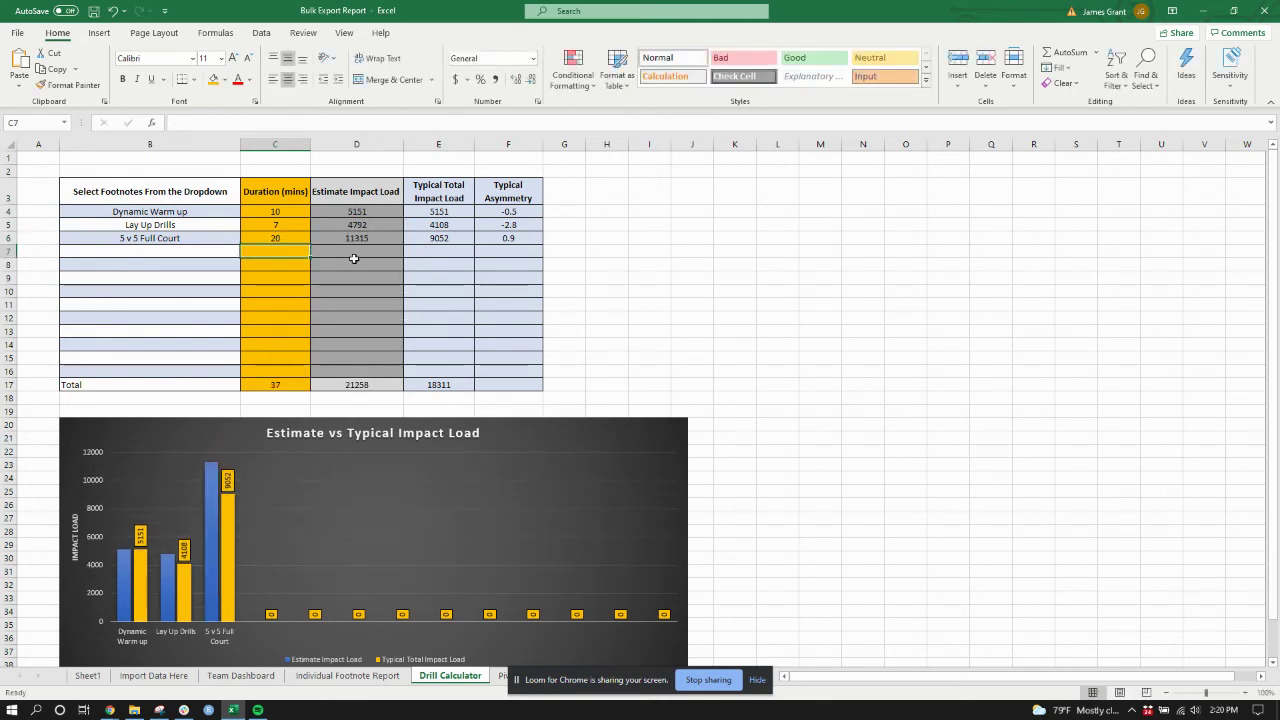
left_click_drag(371, 214, 375, 237)
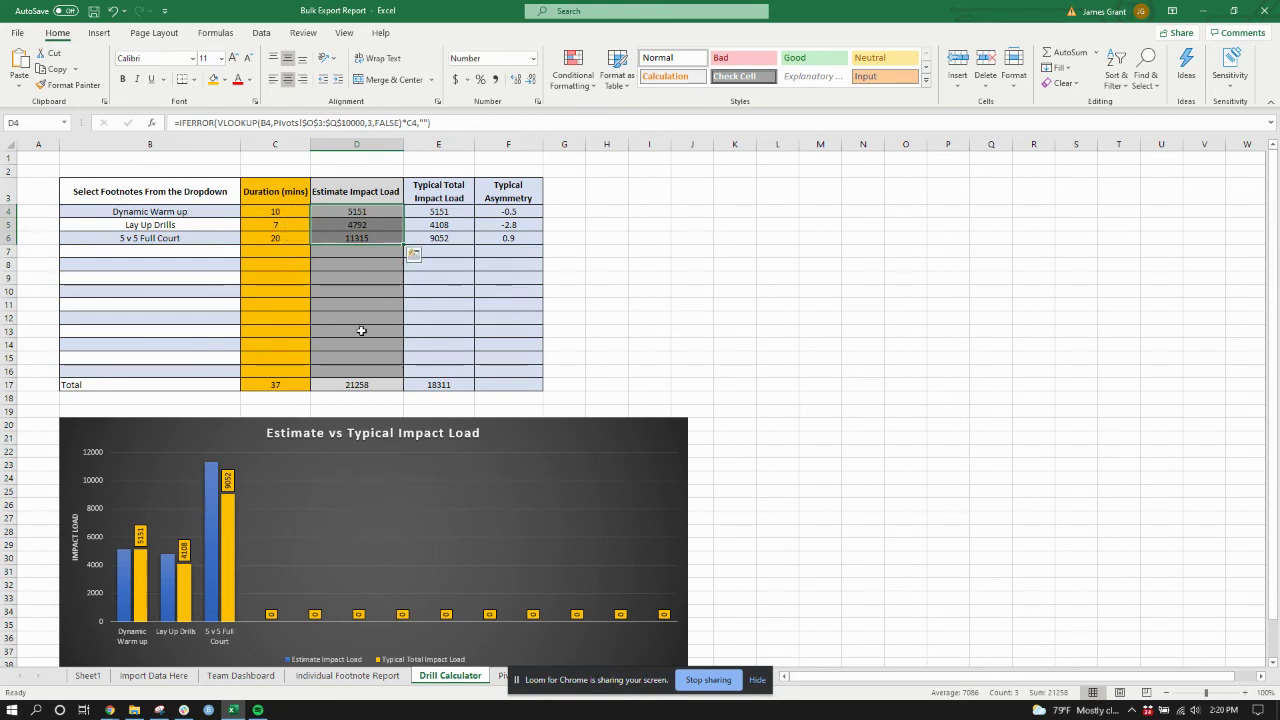
left_click(357, 384)
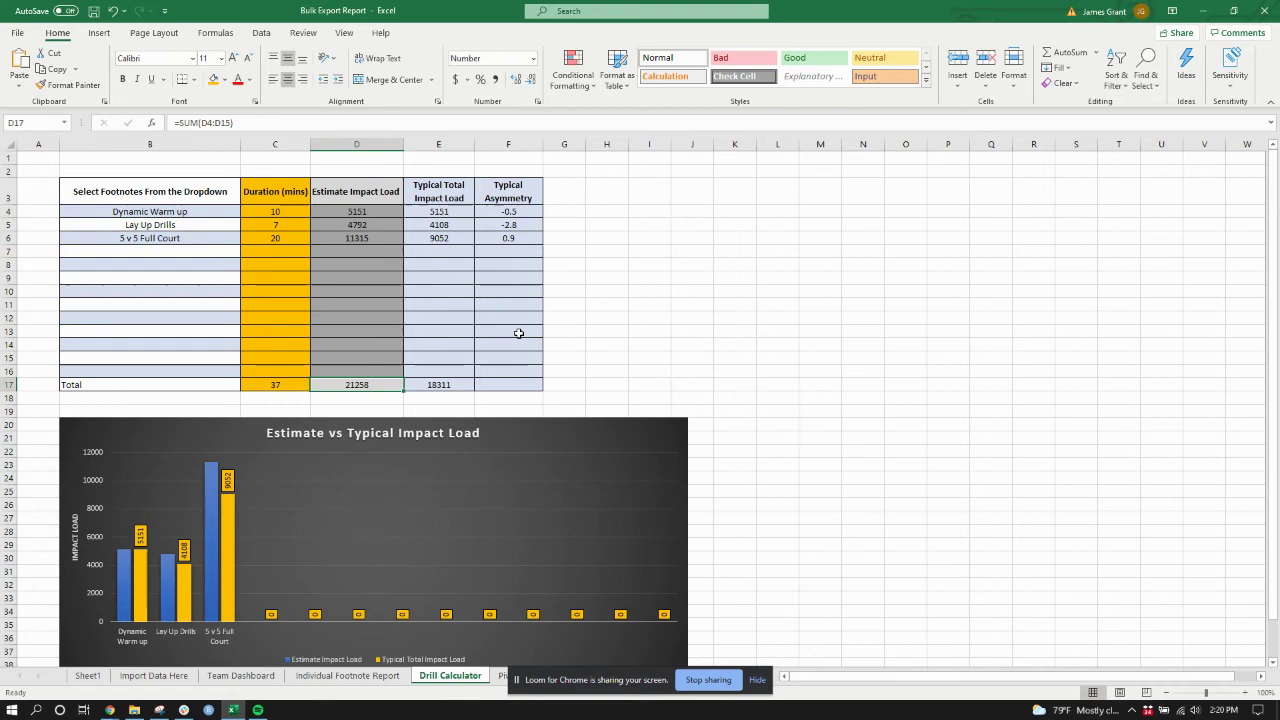